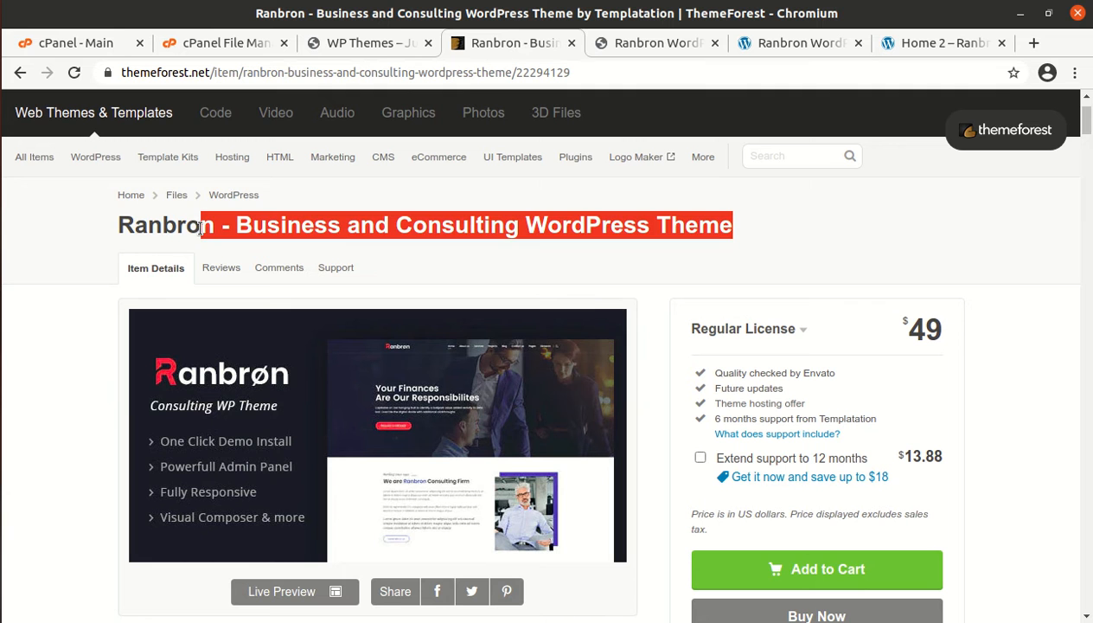
- Review the Ranbron theme's ThemeForest page for its author, sales, rating, creation date and last update date
left_click(515, 260)
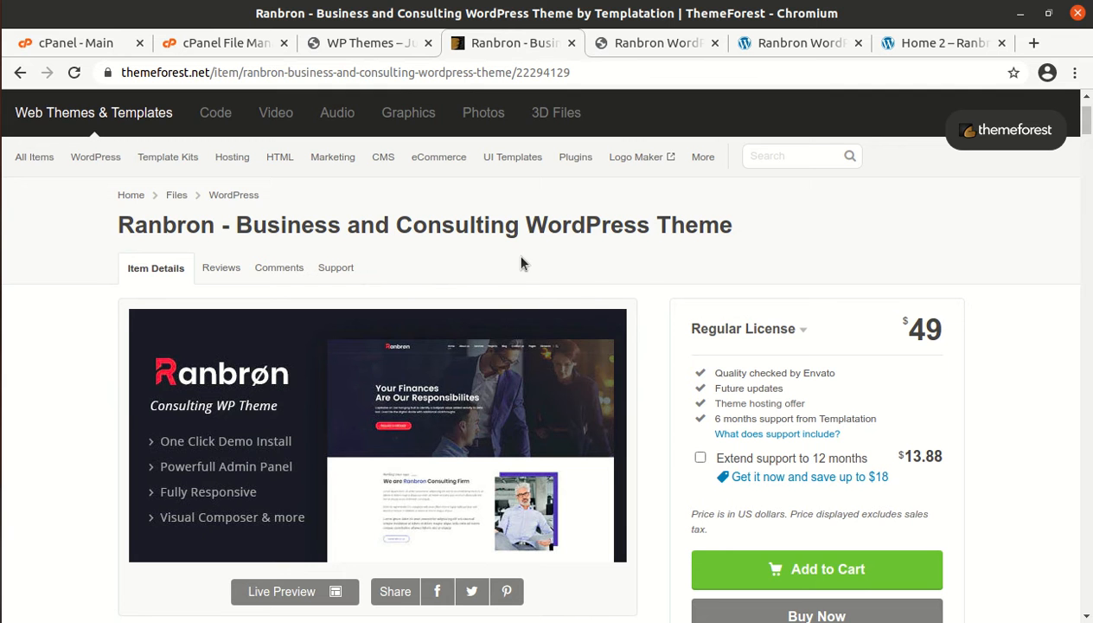
scroll(657, 363, "down", 3)
scroll(657, 370, "down", 1)
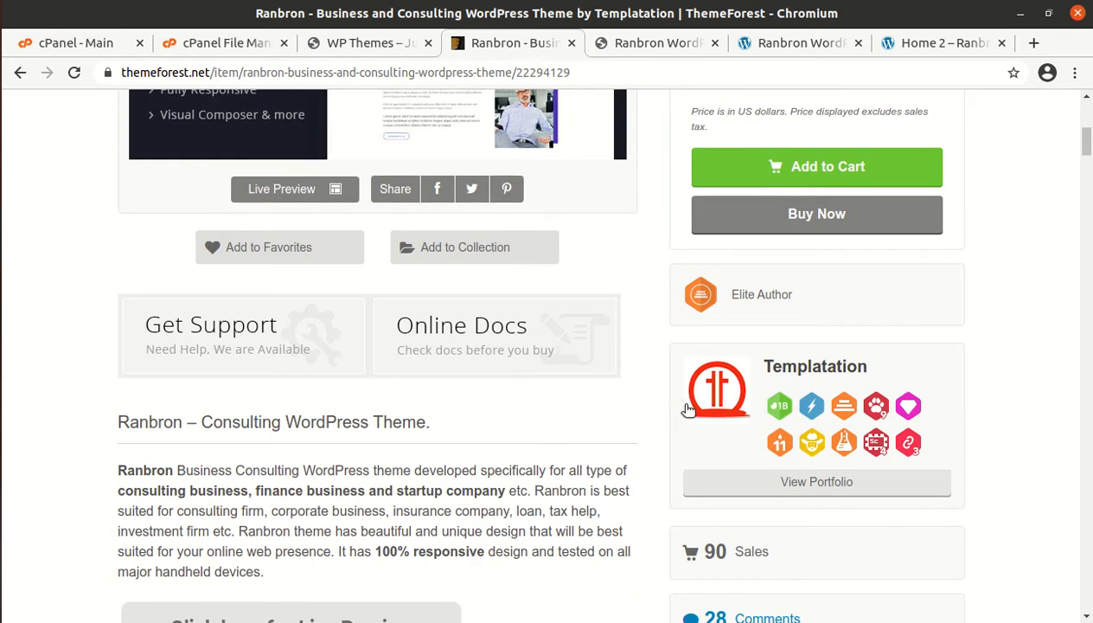
left_click_drag(886, 370, 774, 382)
scroll(803, 429, "down", 3)
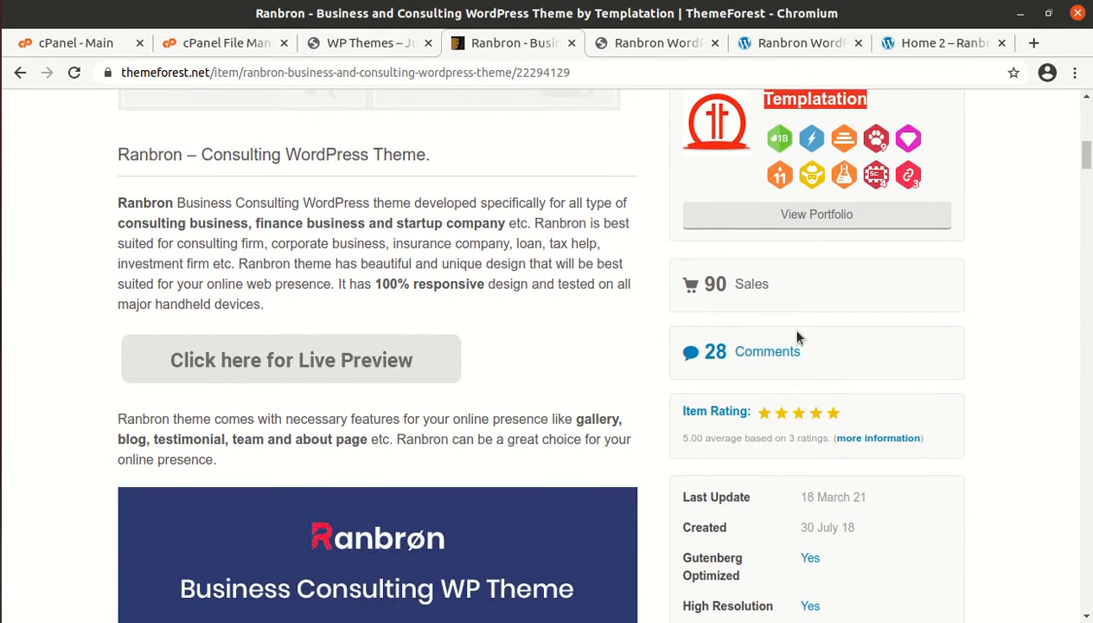
scroll(798, 320, "up", 3)
left_click_drag(735, 295, 810, 379)
scroll(810, 379, "down", 3)
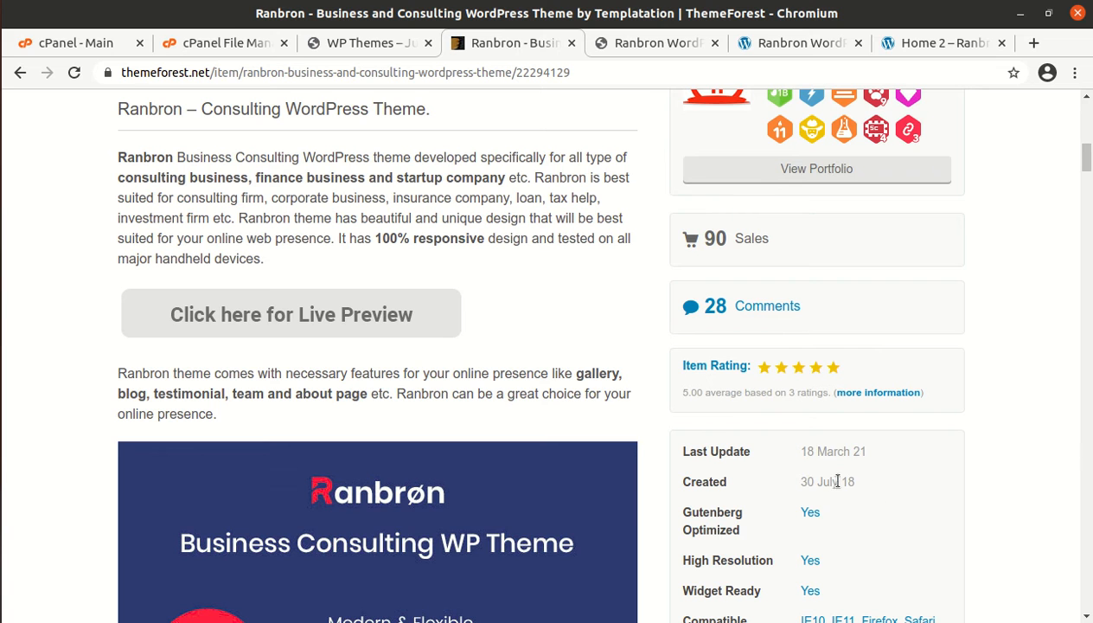
left_click_drag(867, 489, 800, 477)
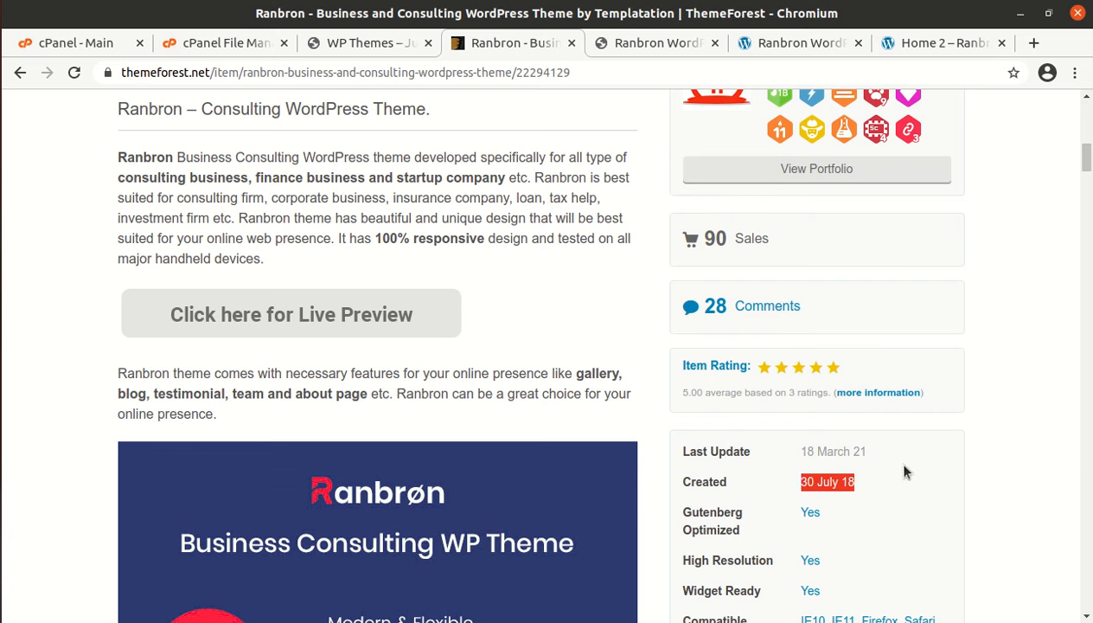
left_click_drag(867, 452, 802, 451)
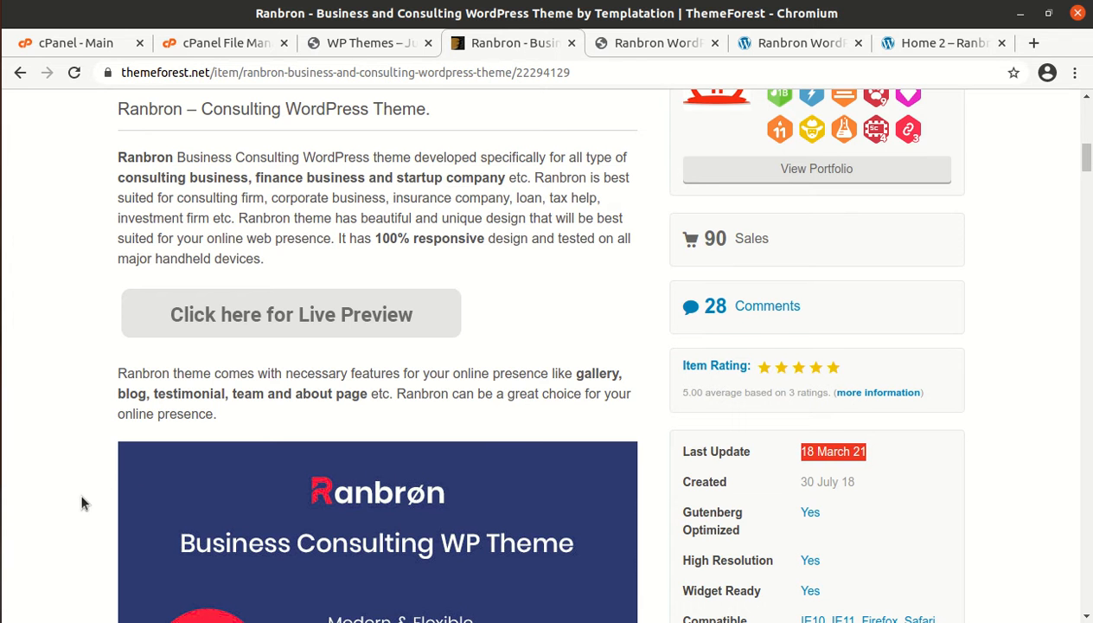
- Return to the start of the ThemeForest item page and highlight the theme name Ranbron in the title
scroll(82, 503, "down", 1)
scroll(82, 504, "up", 5)
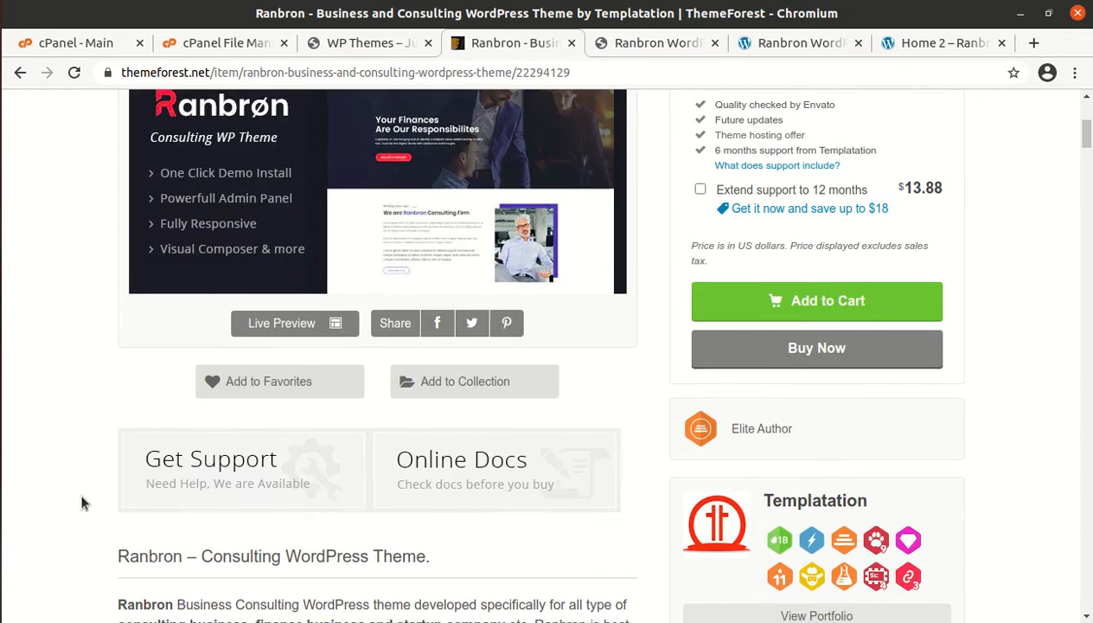
scroll(82, 503, "up", 2)
scroll(82, 504, "up", 2)
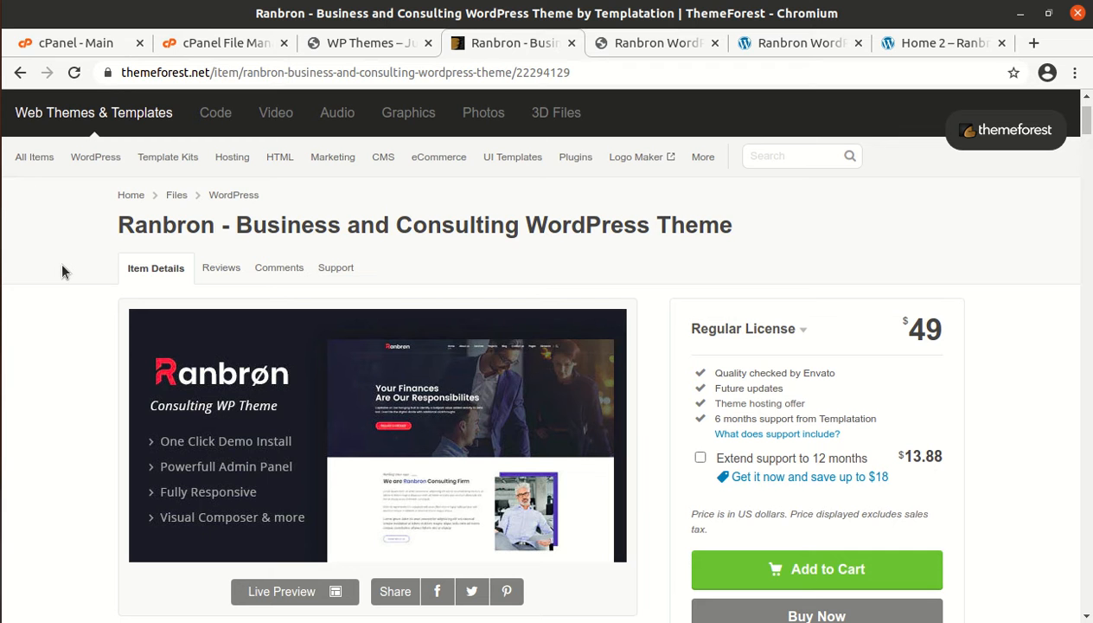
left_click_drag(119, 224, 214, 225)
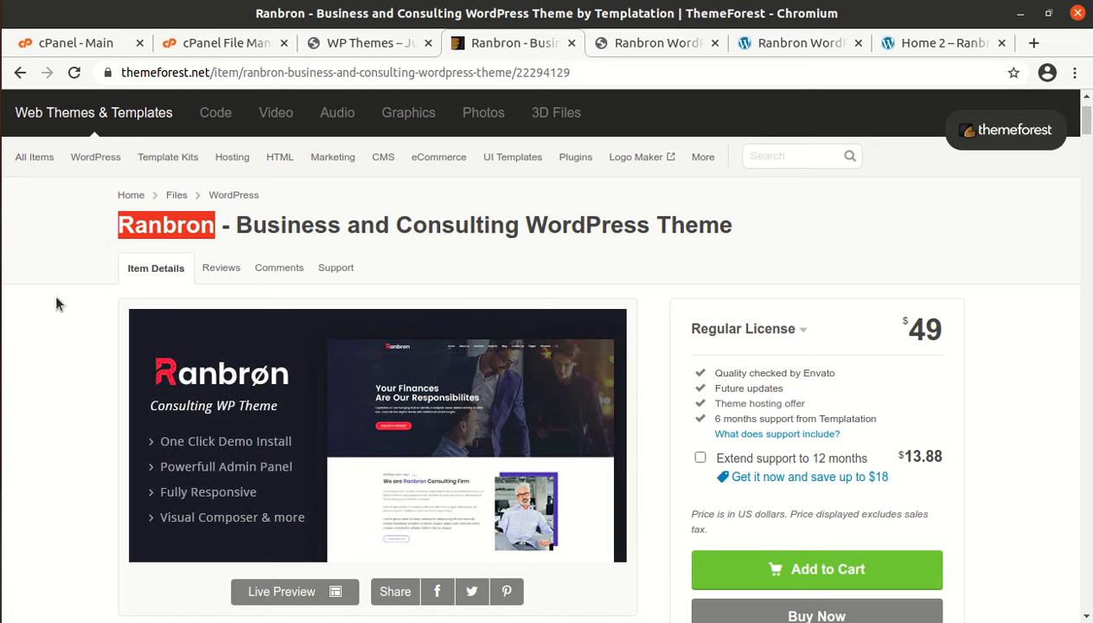
scroll(55, 412, "down", 3)
scroll(72, 435, "up", 5)
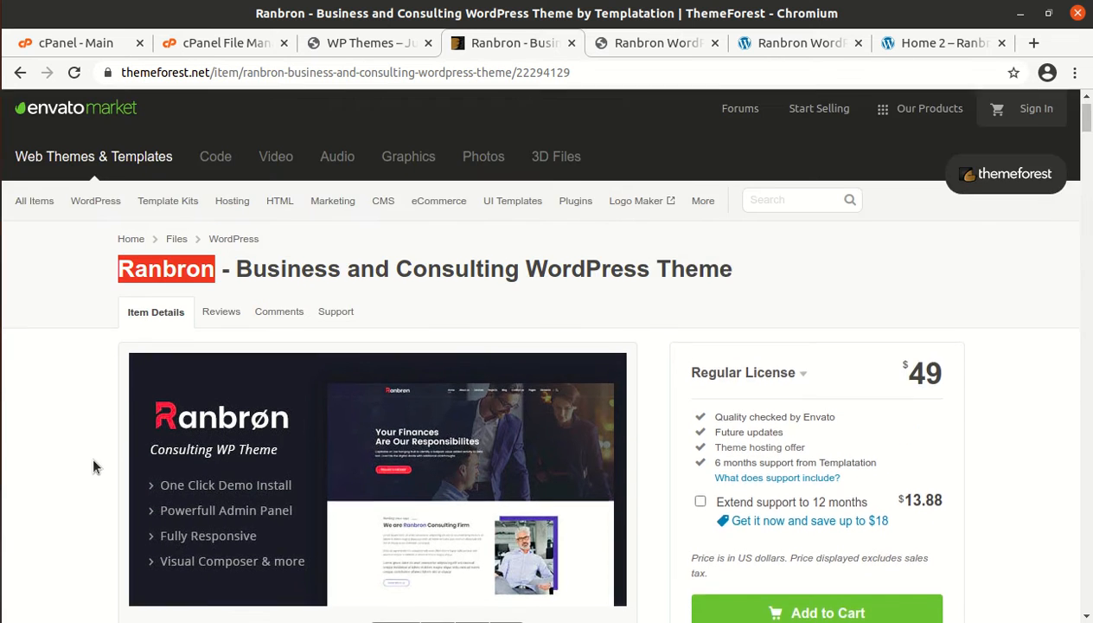
left_click_drag(76, 317, 219, 318)
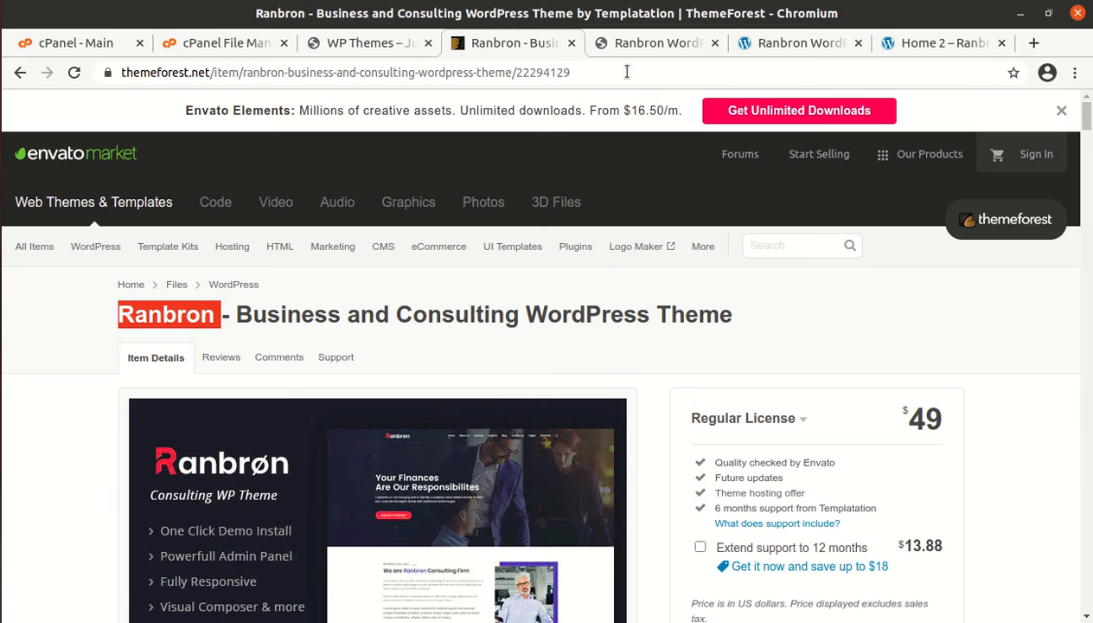
- Look through the available homepage designs on the Ranbron WordPress Theme Demo overview page
left_click(634, 45)
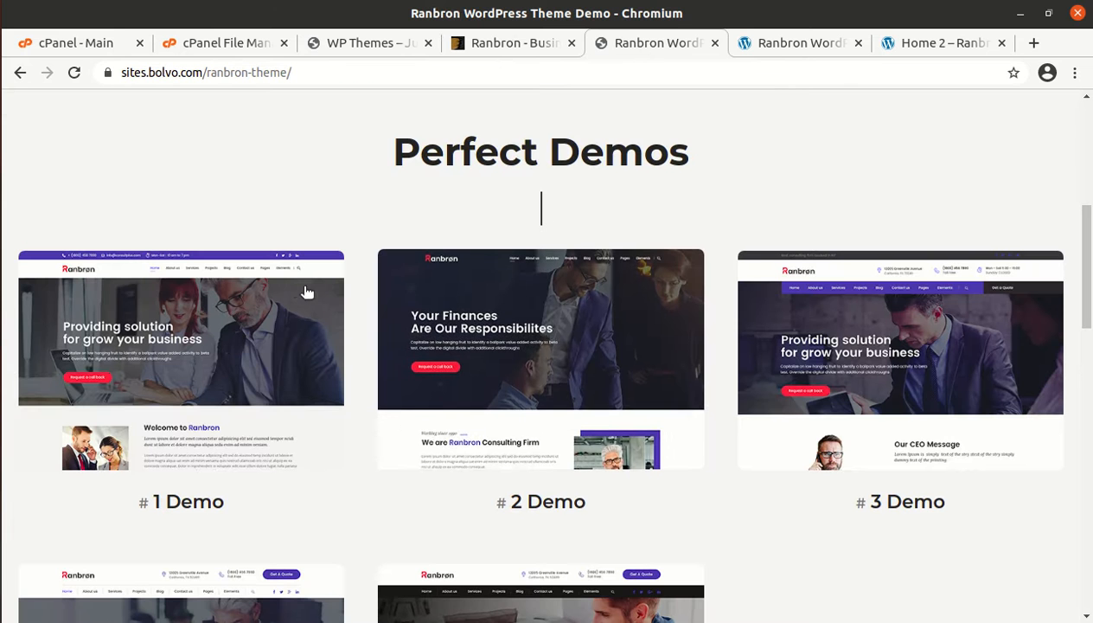
scroll(293, 293, "up", 5)
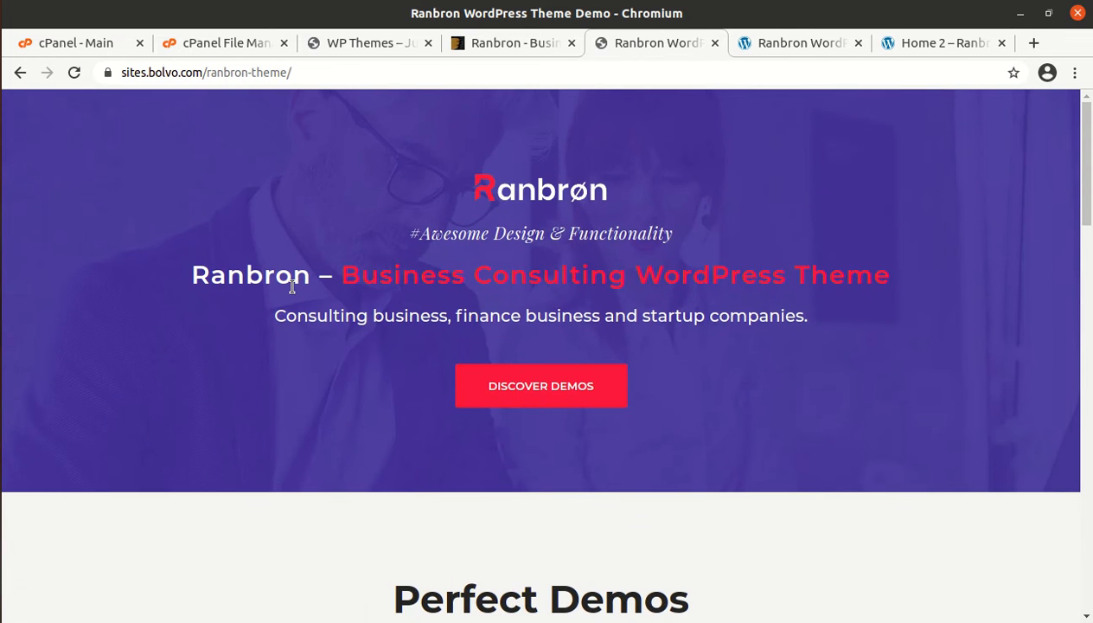
scroll(292, 286, "down", 5)
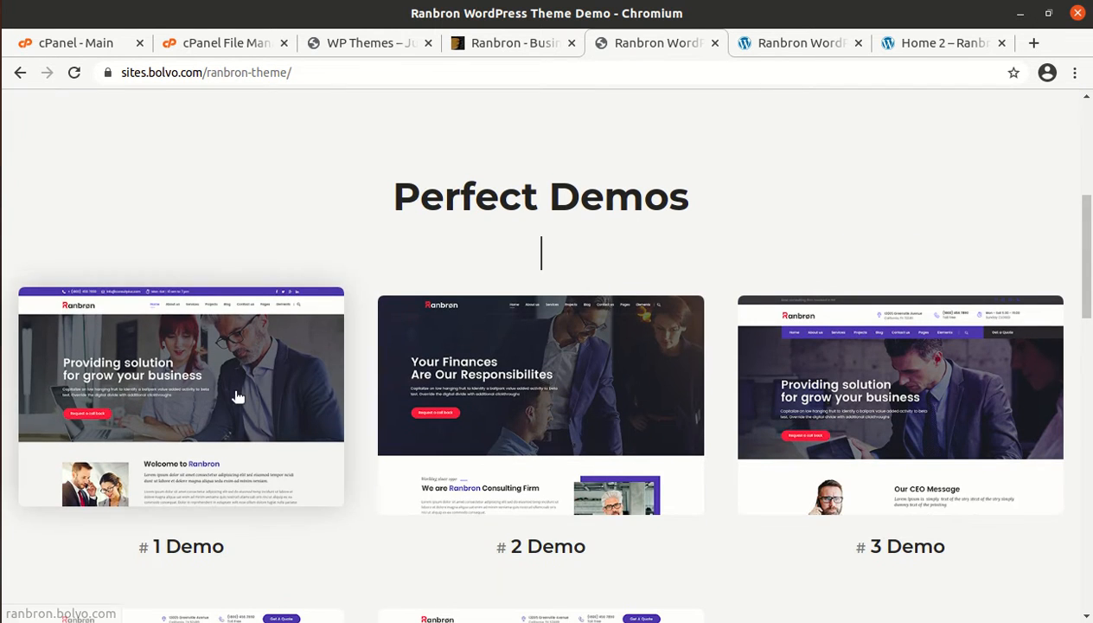
scroll(293, 398, "down", 2)
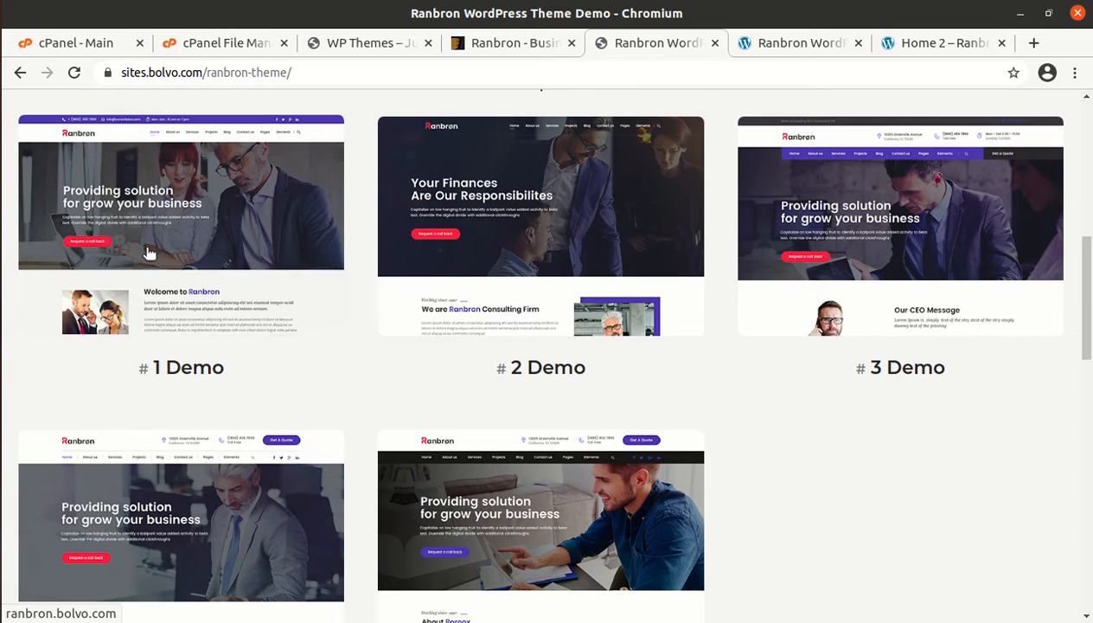
scroll(538, 253, "down", 1)
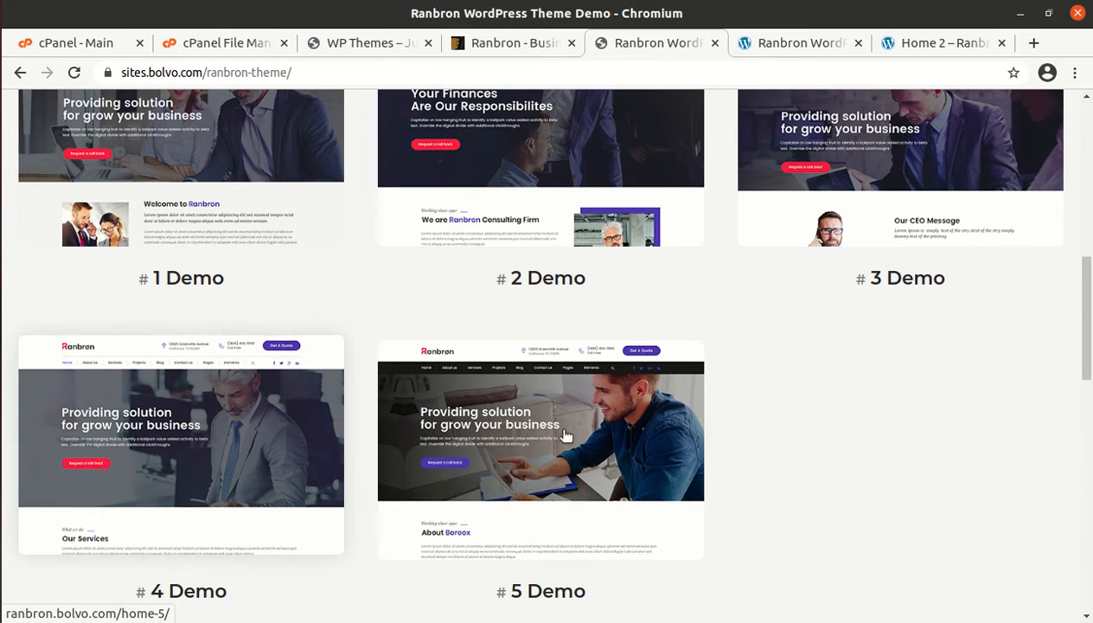
scroll(556, 434, "down", 3)
scroll(288, 346, "up", 6)
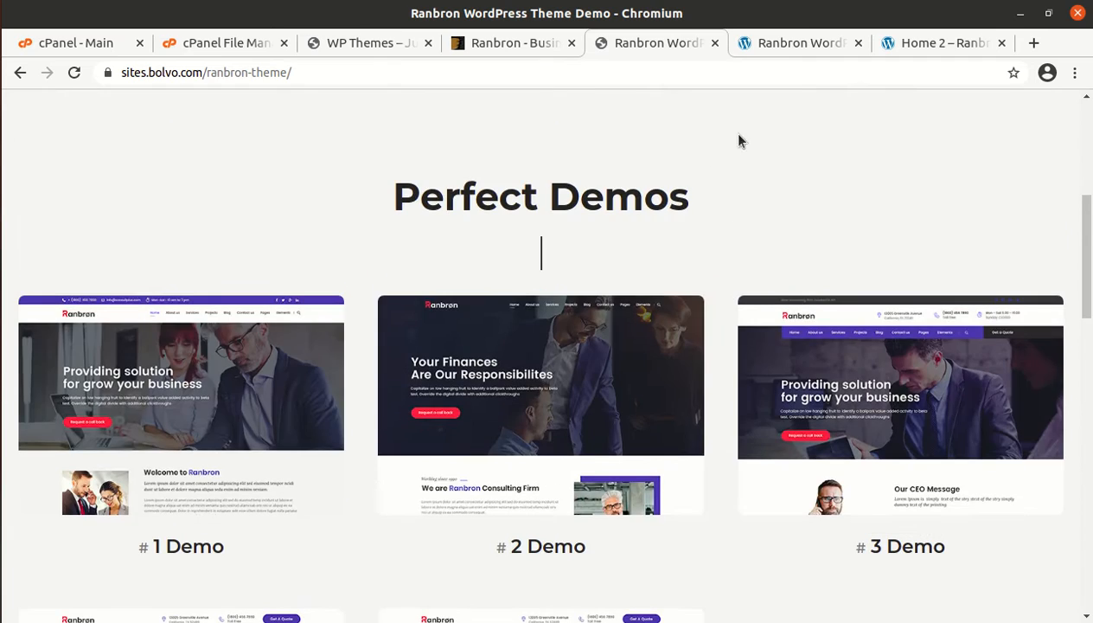
- Browse the main Ranbron demo homepage from its banner through the company introduction and services to the questions section
left_click(801, 52)
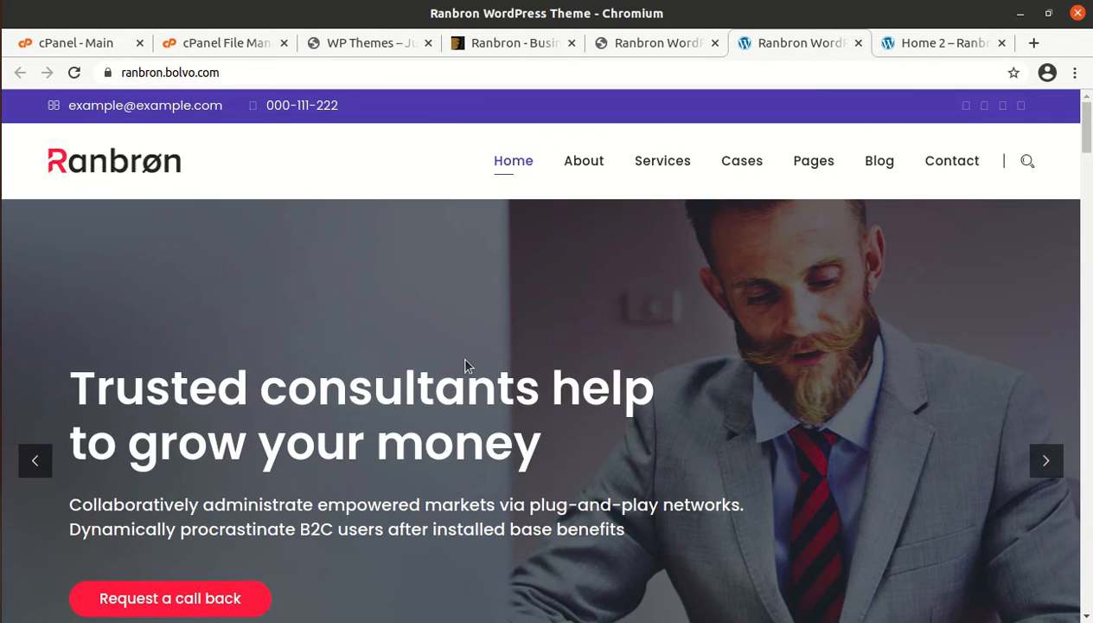
scroll(464, 365, "down", 1)
scroll(464, 366, "down", 6)
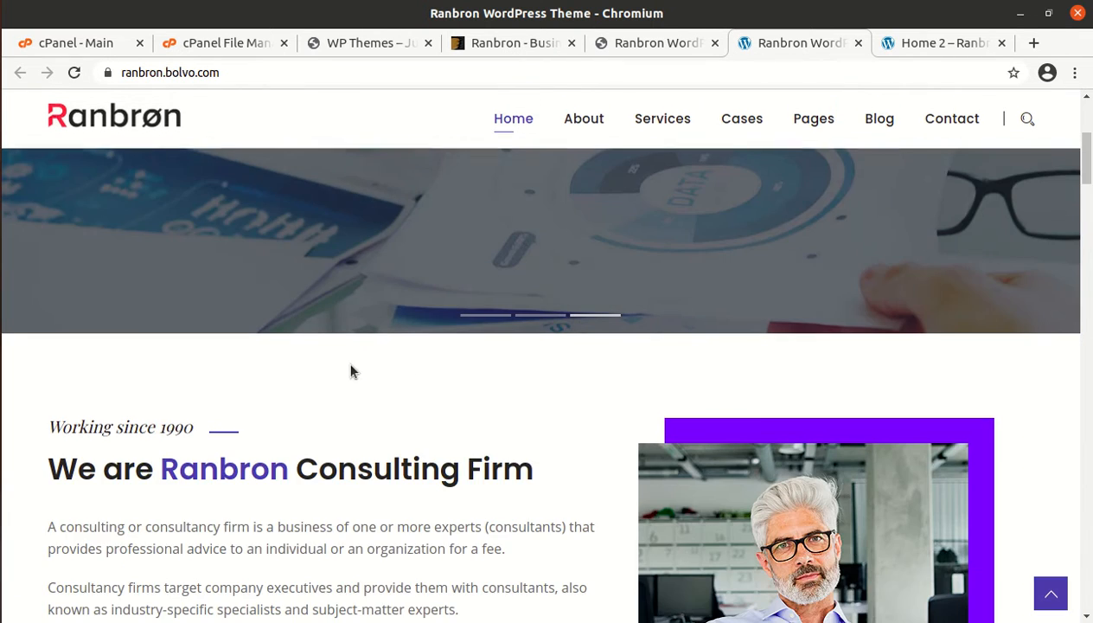
scroll(351, 371, "down", 4)
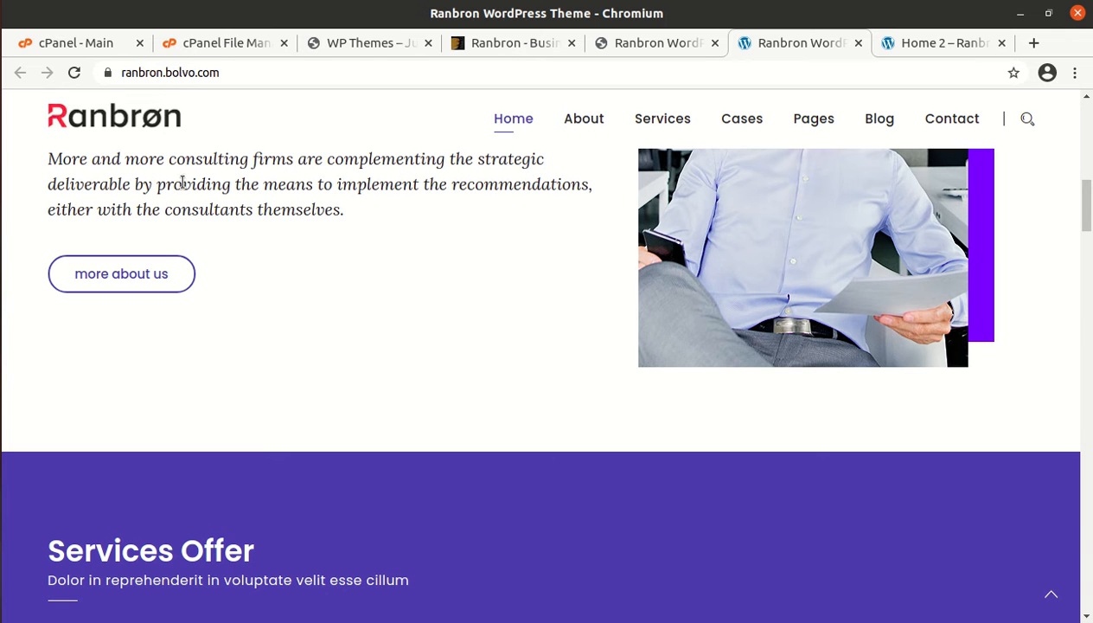
scroll(313, 238, "down", 6)
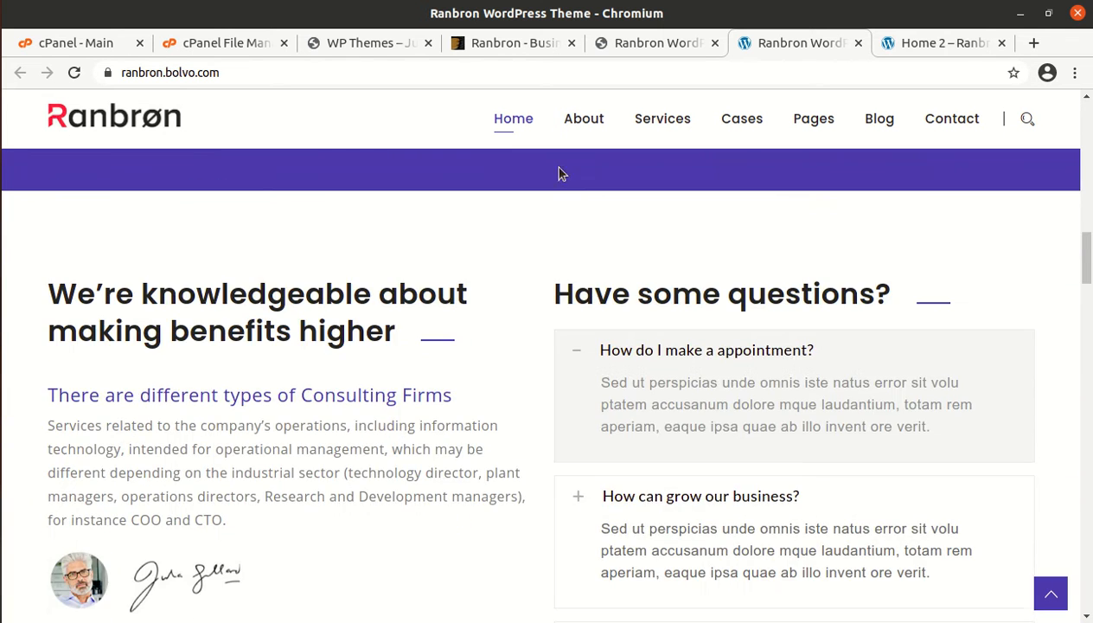
- Examine the Home 2 demo's layout, including its welcome, services, cases, advisors, statistics and contact sections
left_click(930, 47)
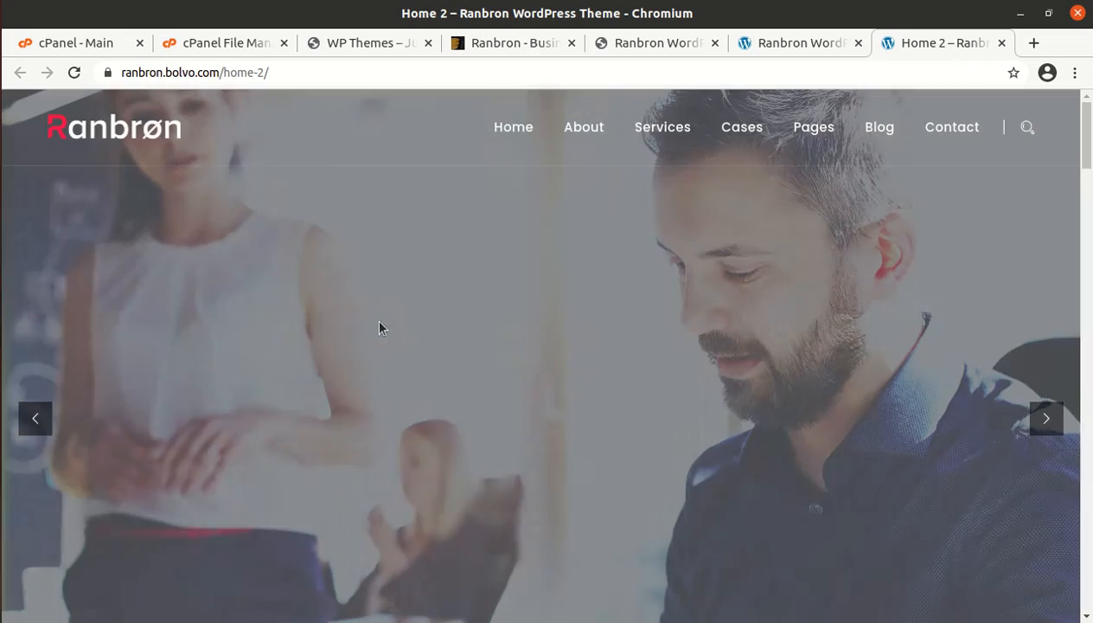
scroll(463, 294, "down", 6)
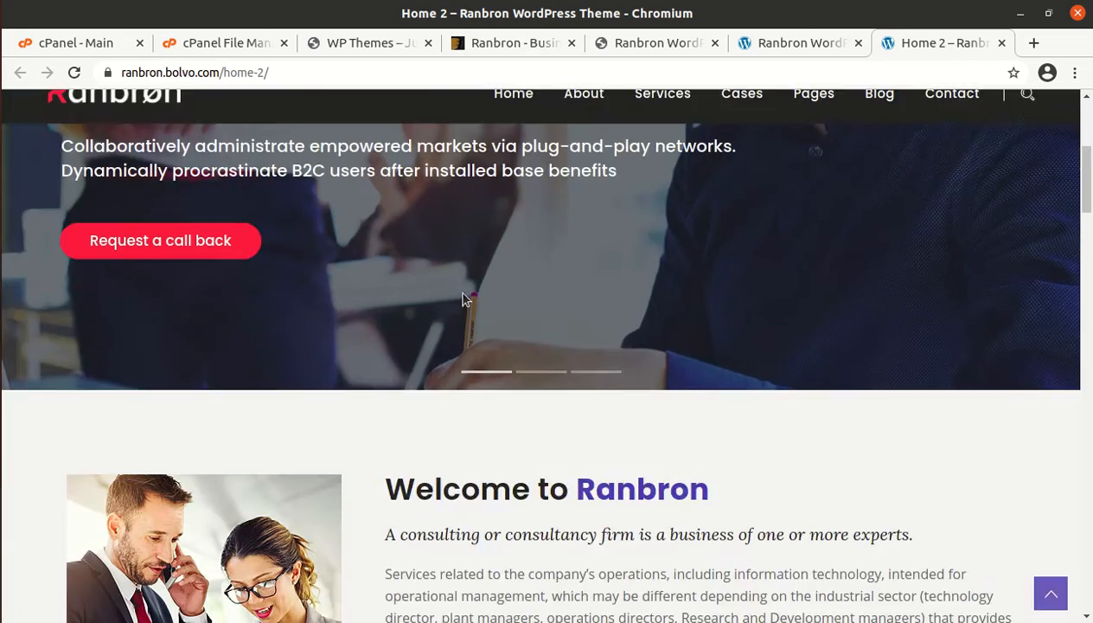
scroll(463, 298, "down", 9)
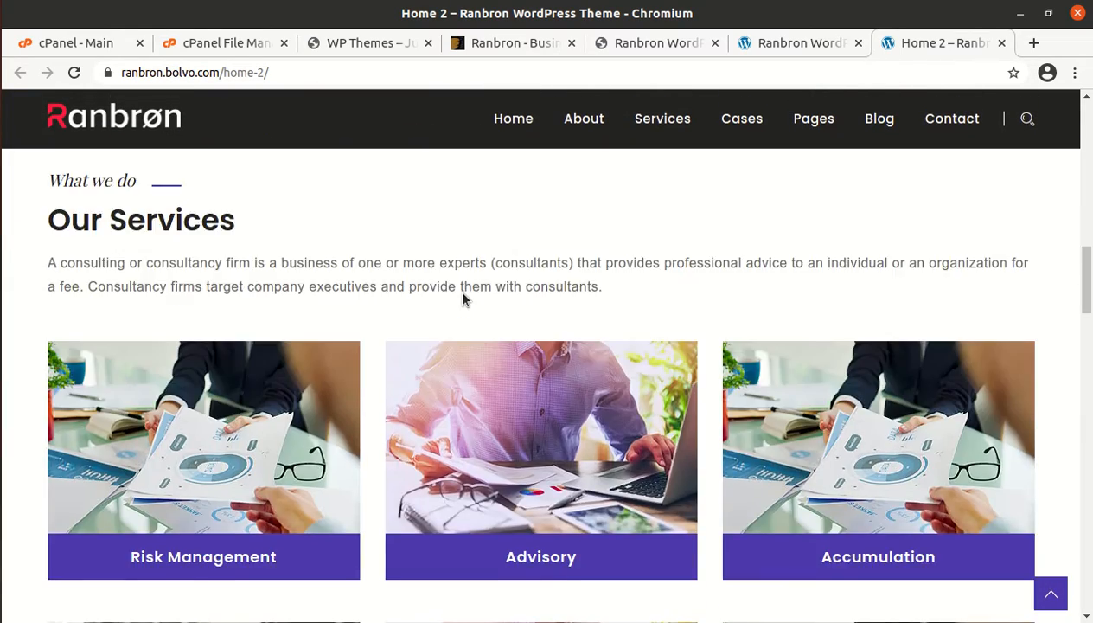
scroll(462, 300, "down", 7)
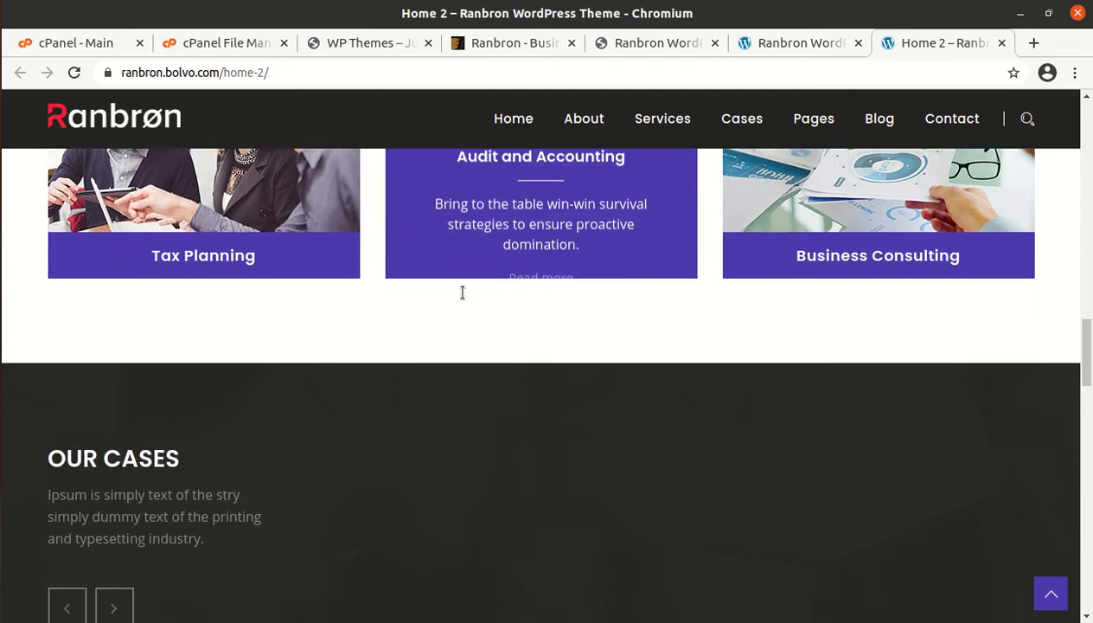
scroll(317, 335, "down", 3)
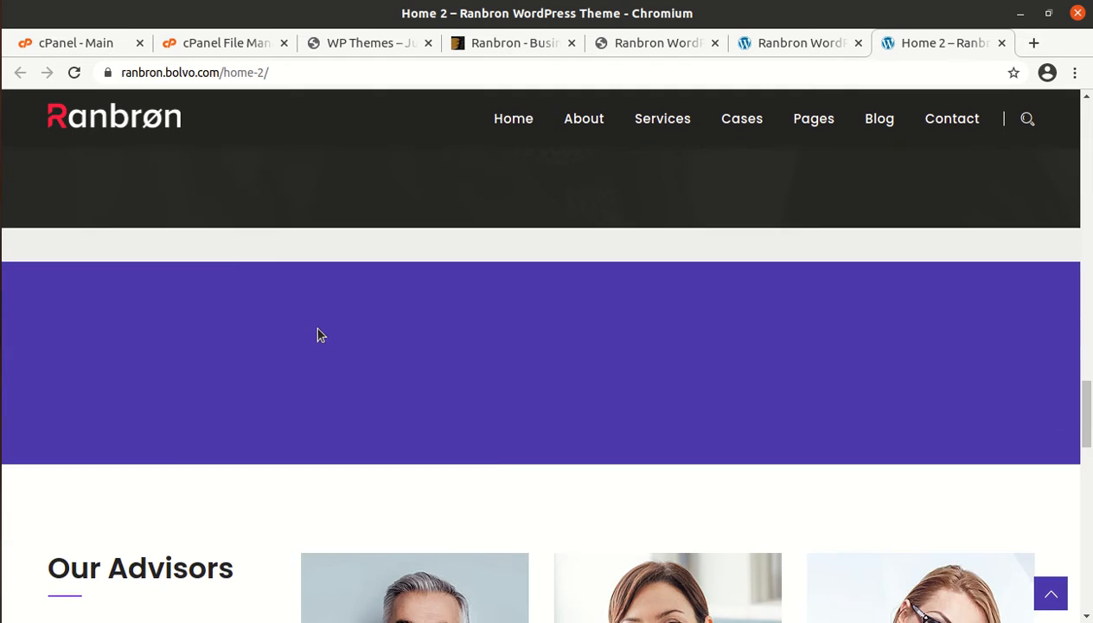
scroll(492, 428, "down", 6)
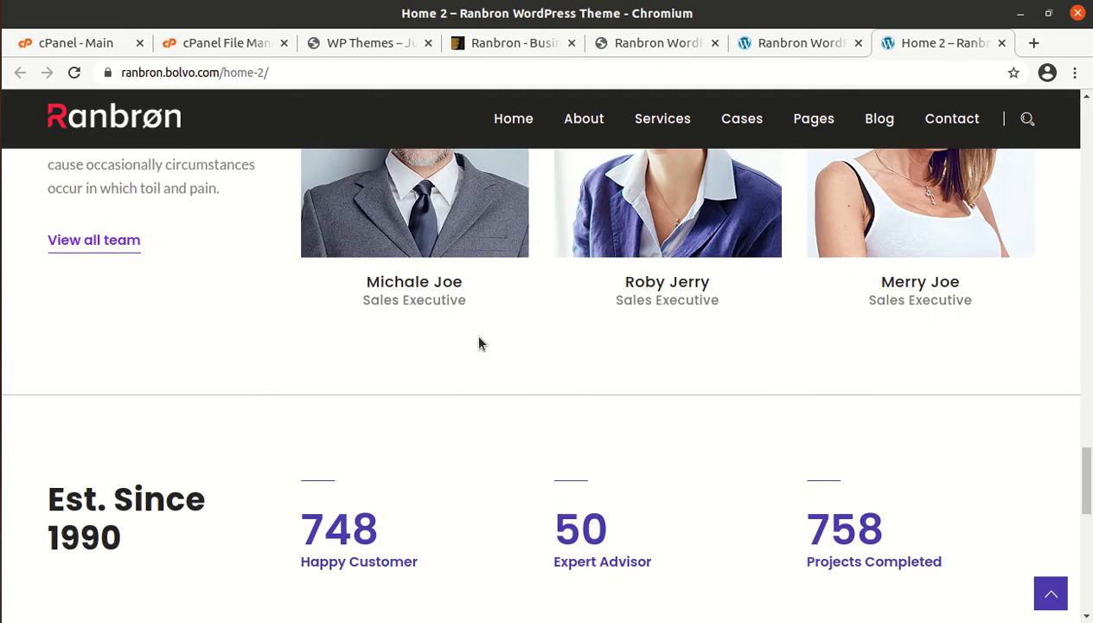
scroll(479, 344, "down", 5)
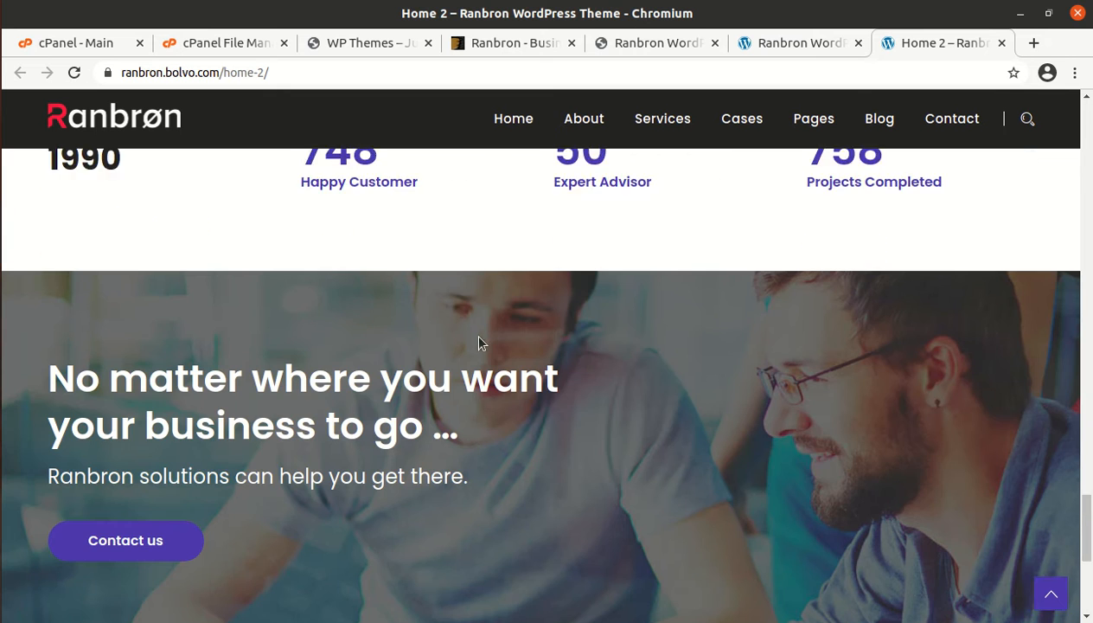
scroll(478, 337, "down", 2)
scroll(479, 340, "up", 8)
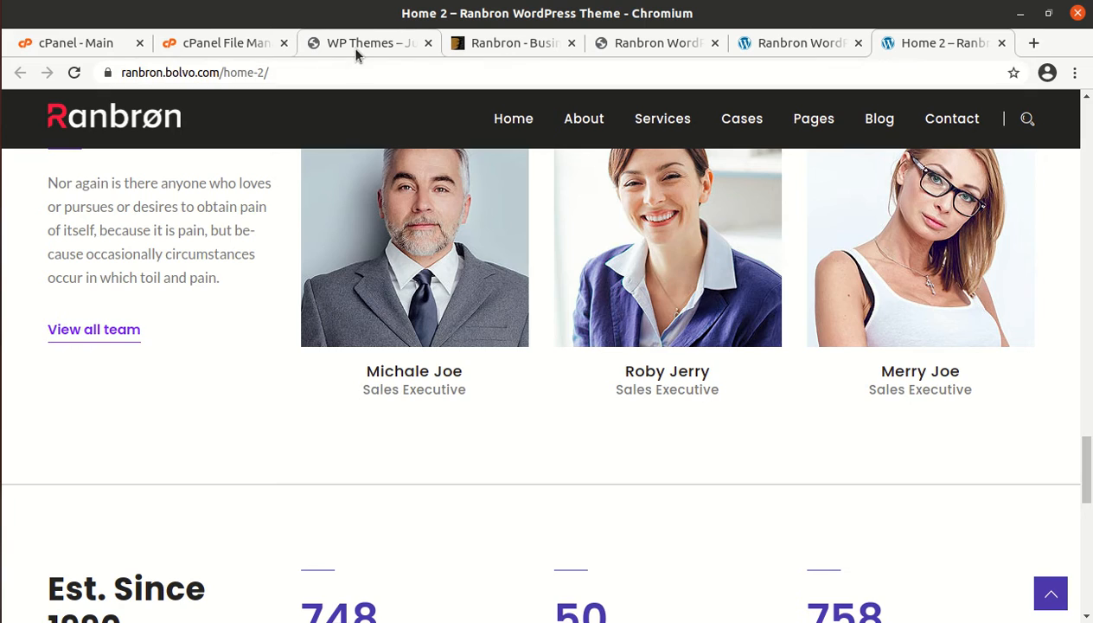
- Switch to the WP Themes WordPress site and open its theme management page
left_click(355, 47)
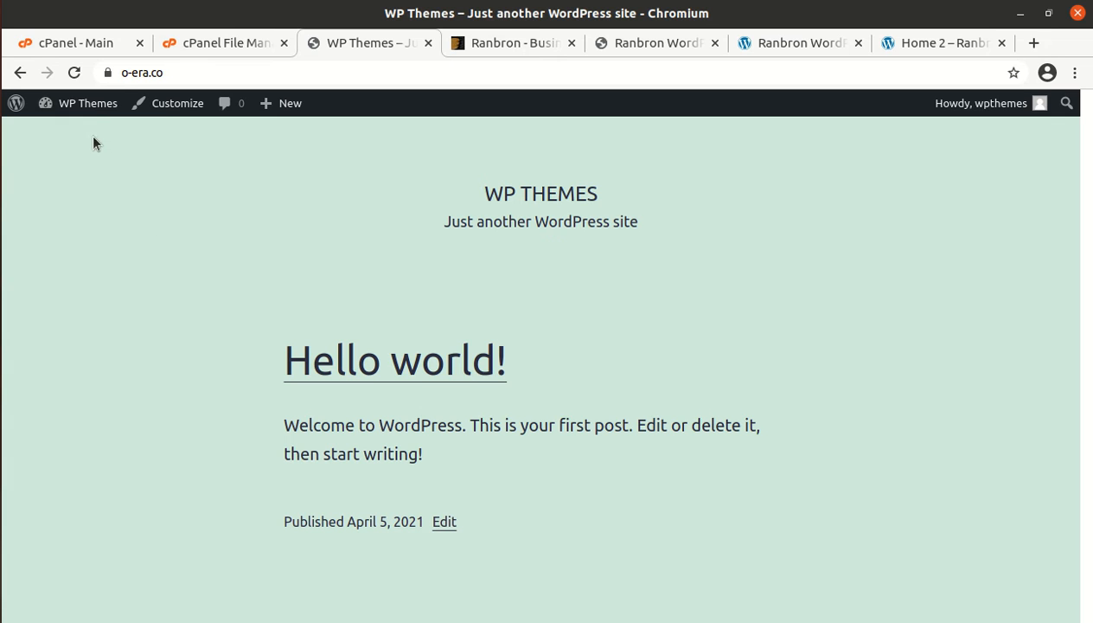
mouse_move(91, 104)
left_click(67, 161)
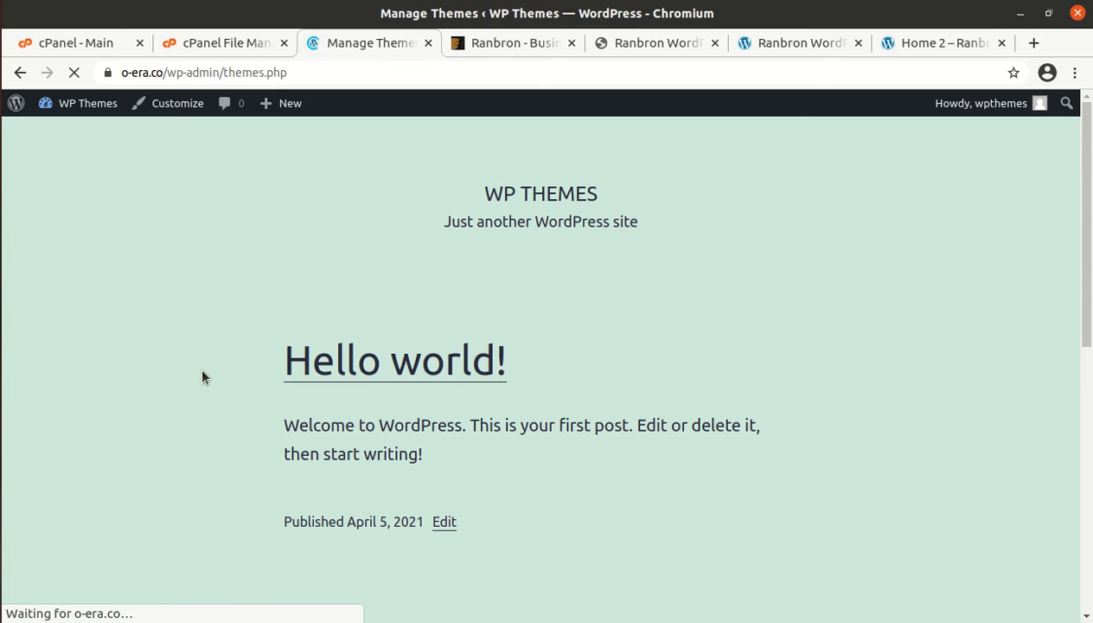
scroll(200, 355, "down", 2)
scroll(234, 294, "up", 2)
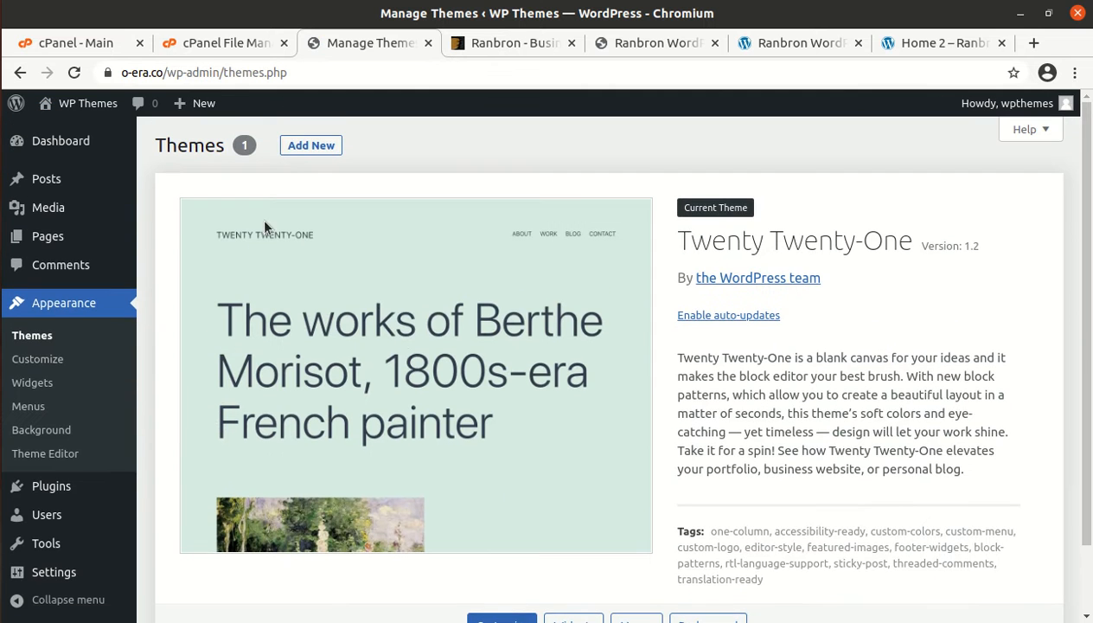
left_click(296, 151)
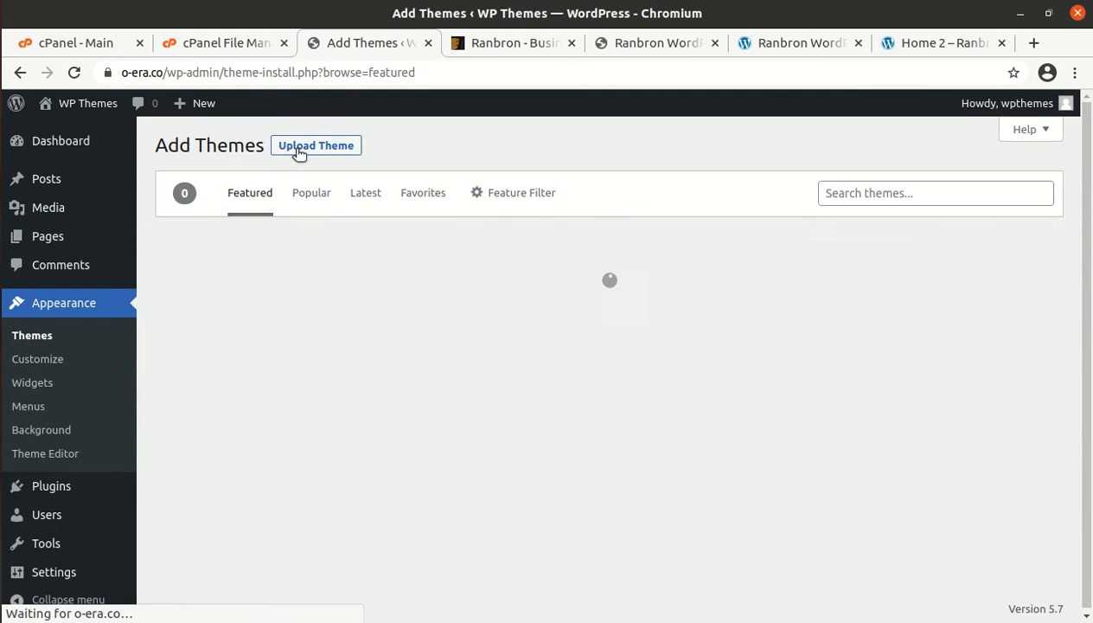
left_click(296, 149)
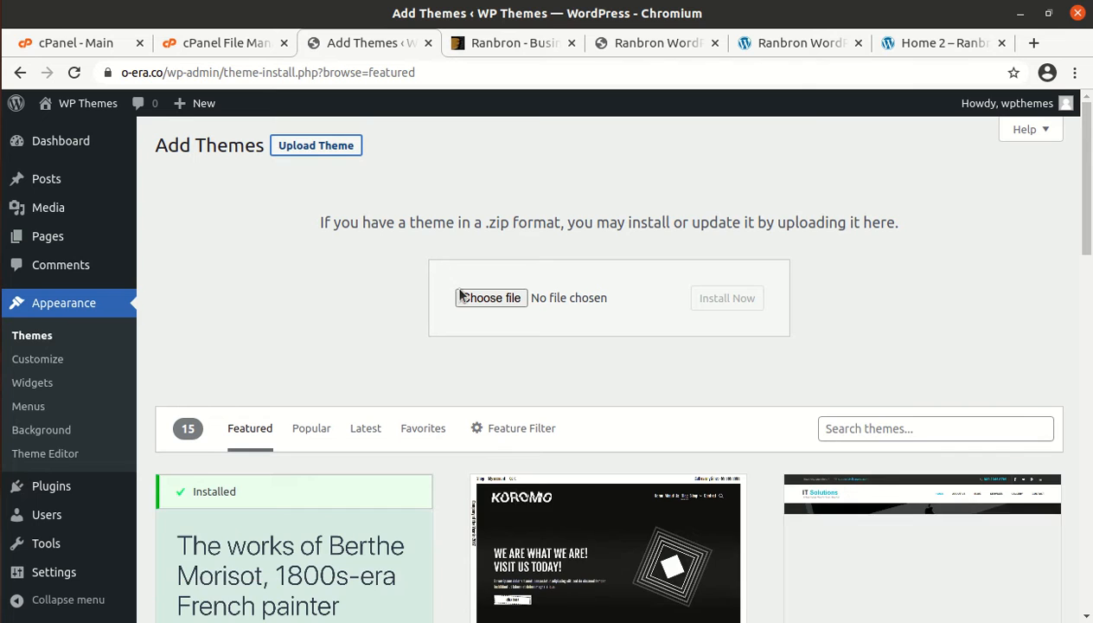
left_click(484, 297)
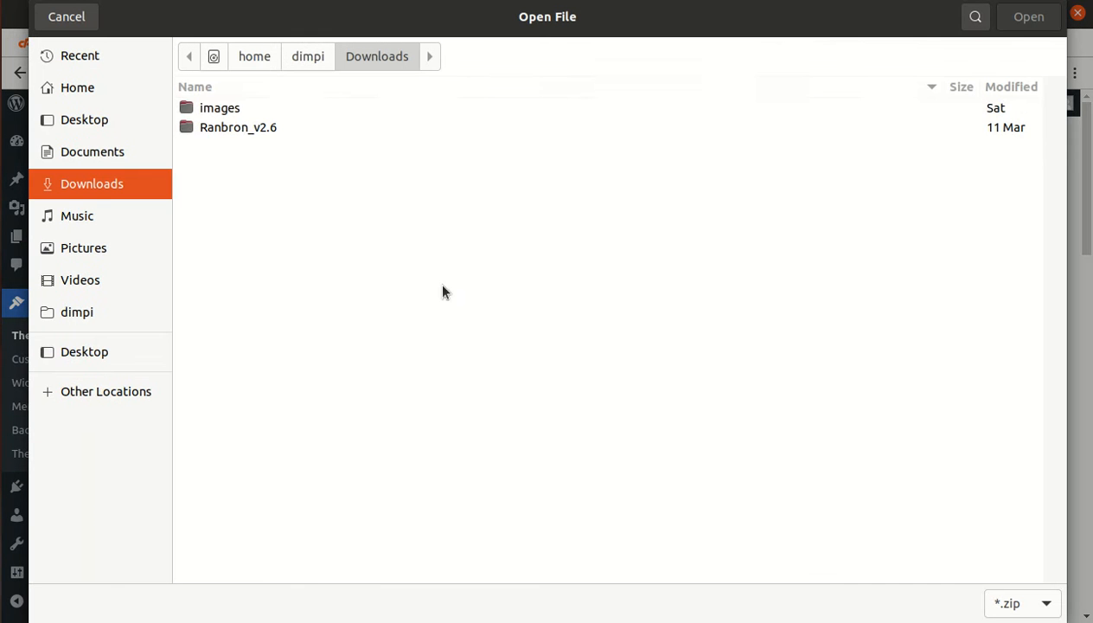
double_click(242, 127)
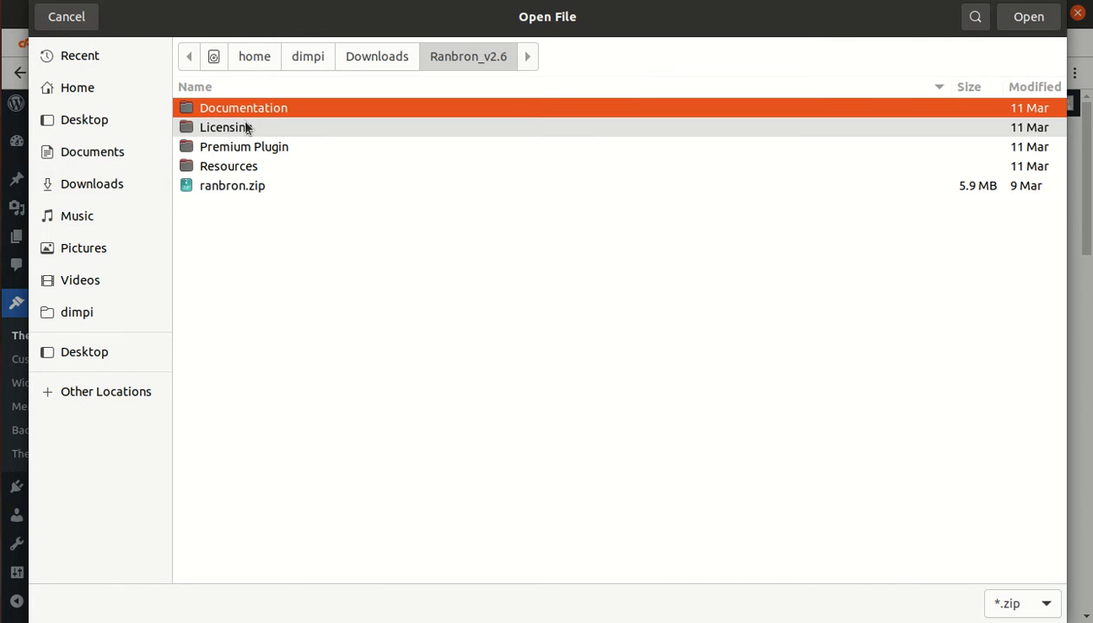
left_click(232, 192)
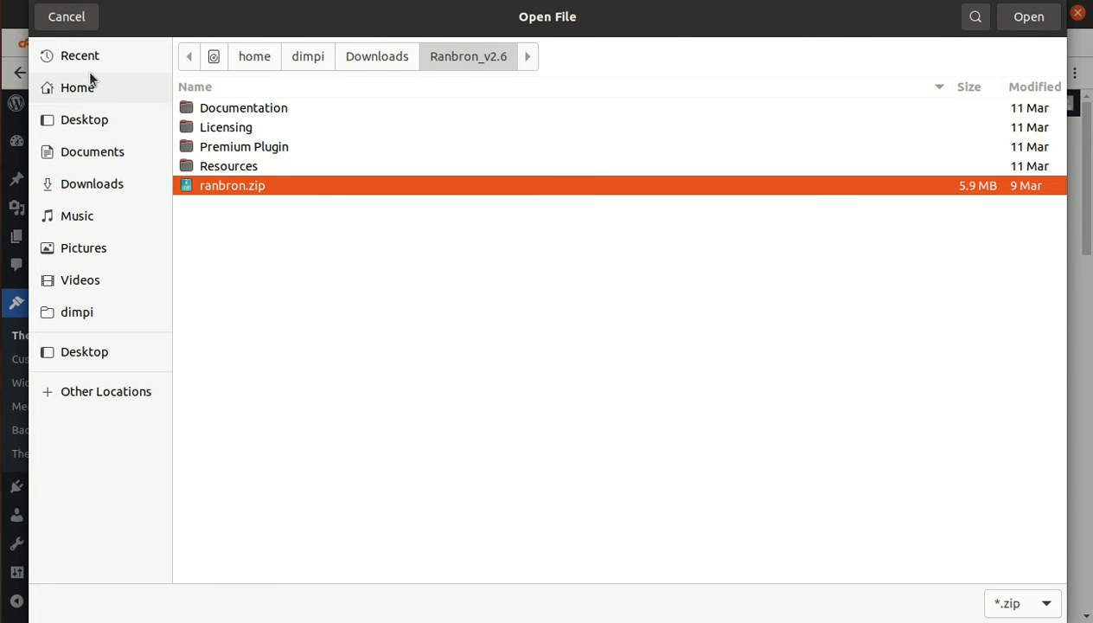
left_click(66, 17)
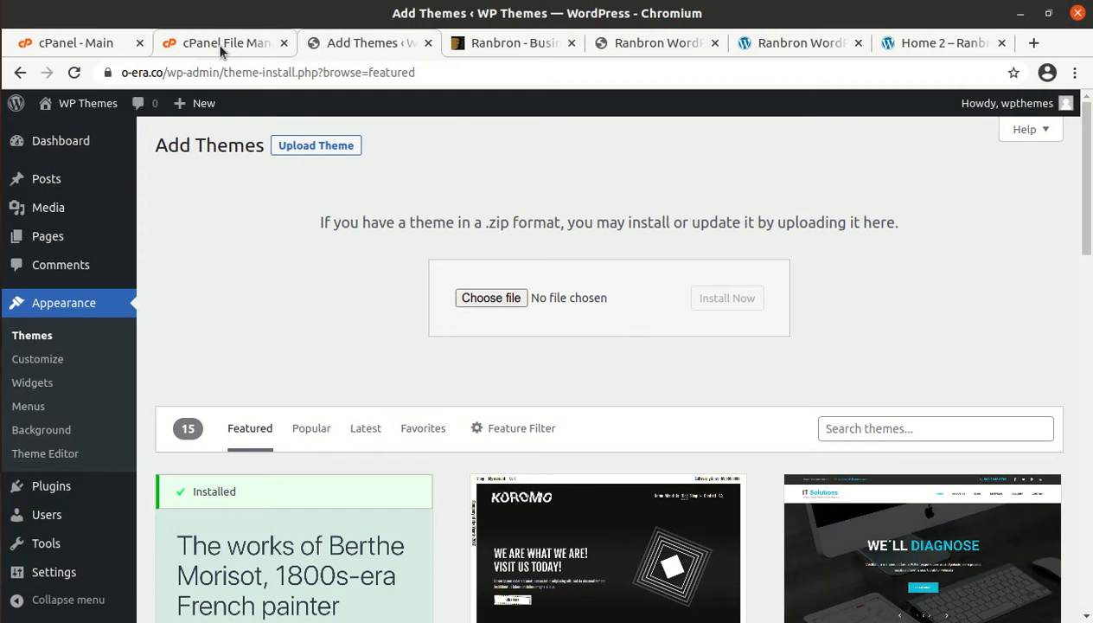
- Switch to the cPanel File Manager and upload ranbron.zip from the Ranbron_v2.6 download folder into wp-content/themes
left_click(219, 43)
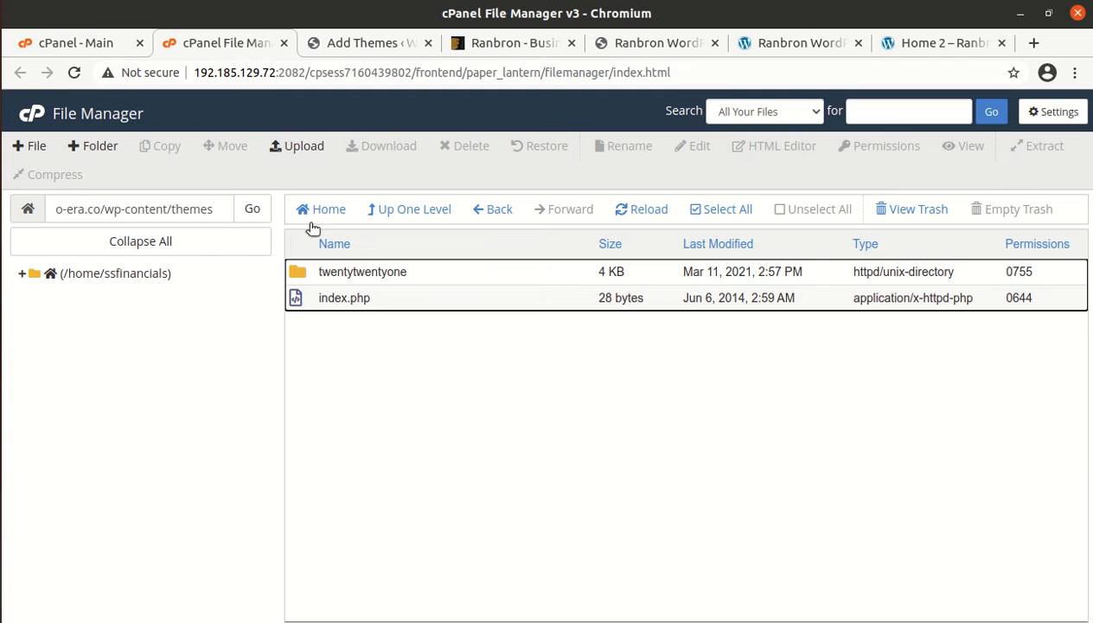
left_click(298, 149)
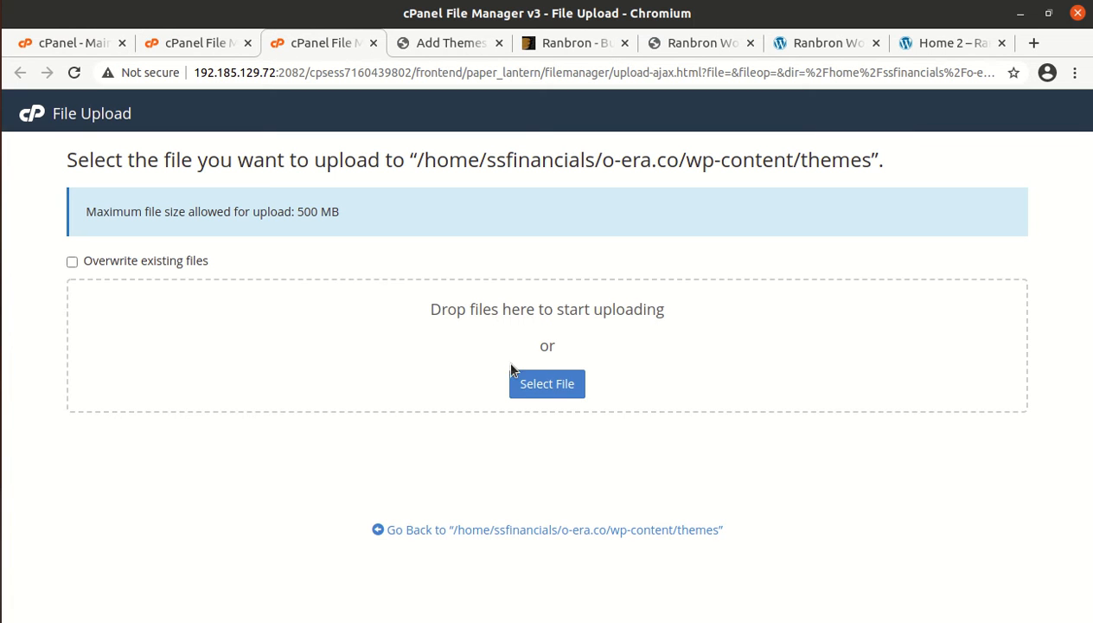
left_click(567, 390)
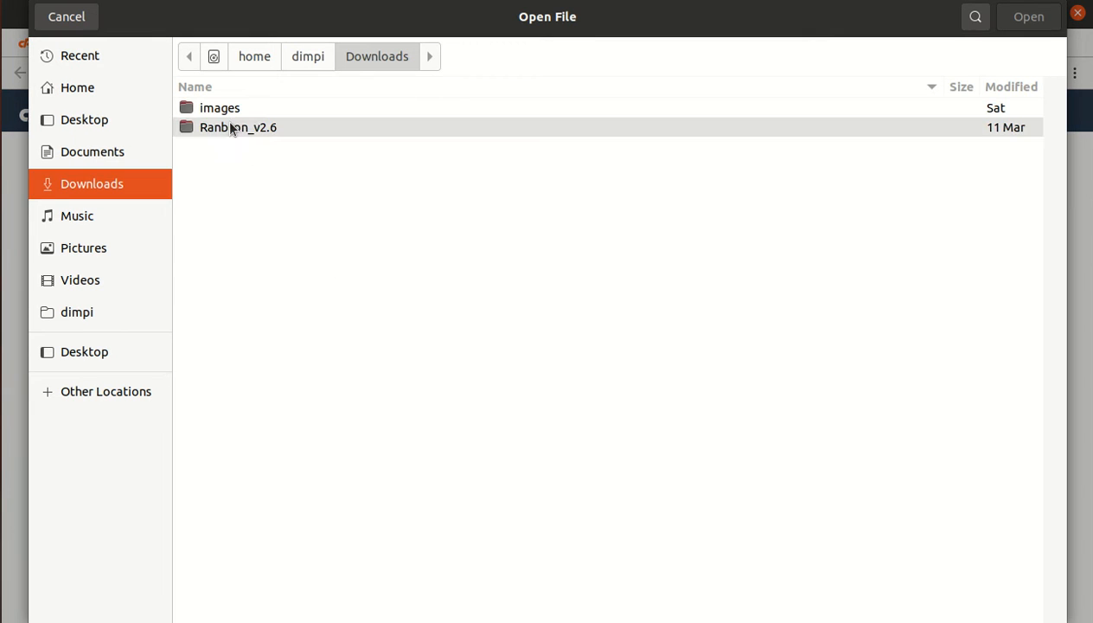
double_click(204, 127)
left_click(233, 183)
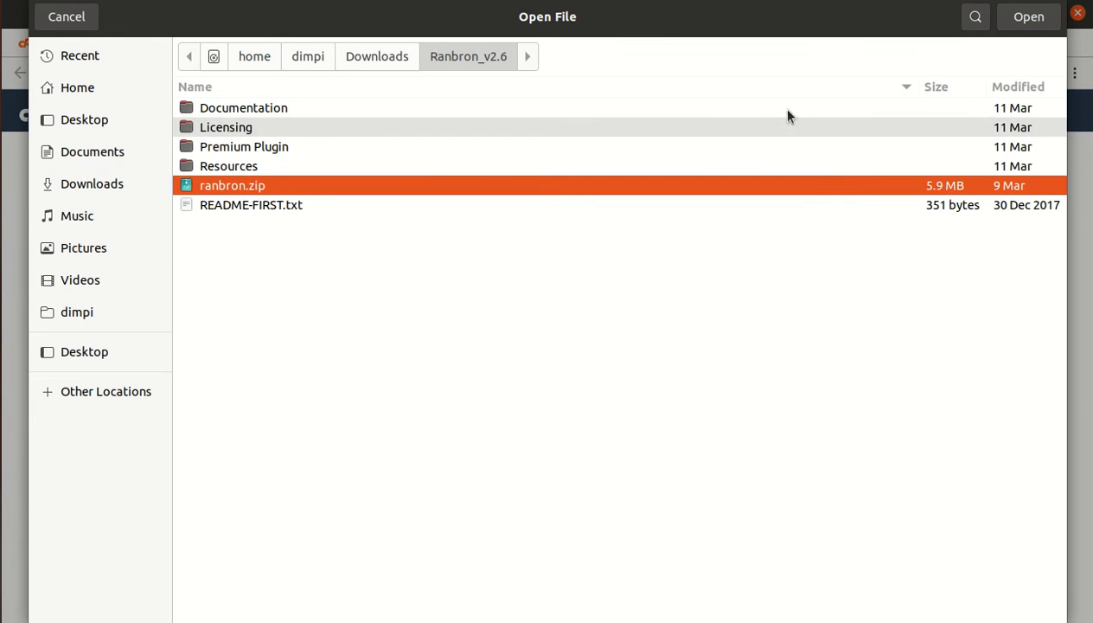
left_click(1028, 17)
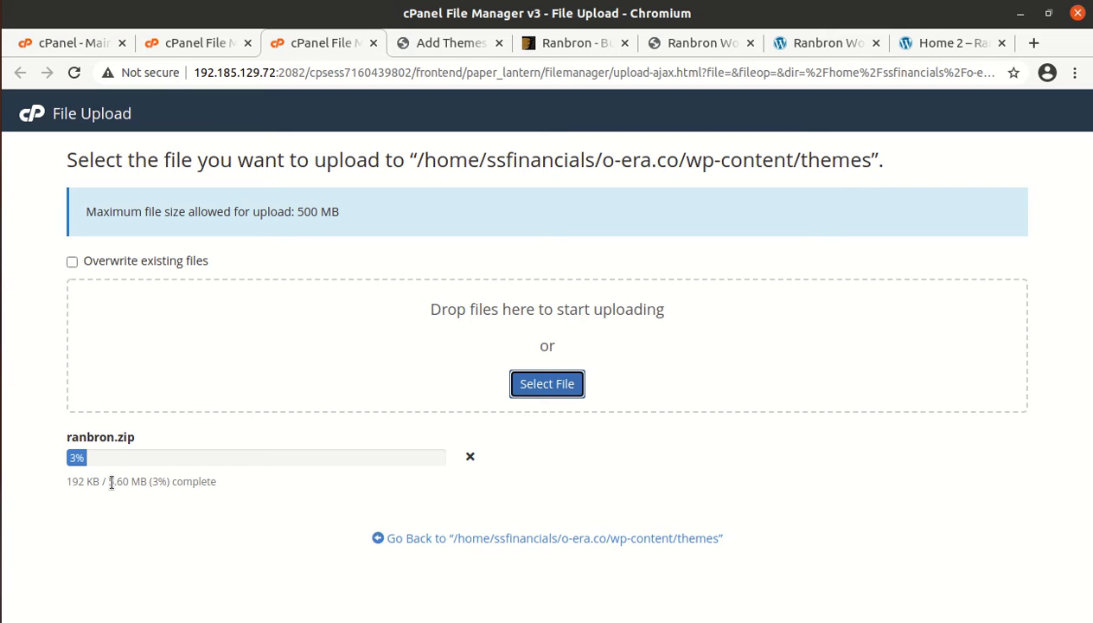
left_click_drag(111, 481, 125, 484)
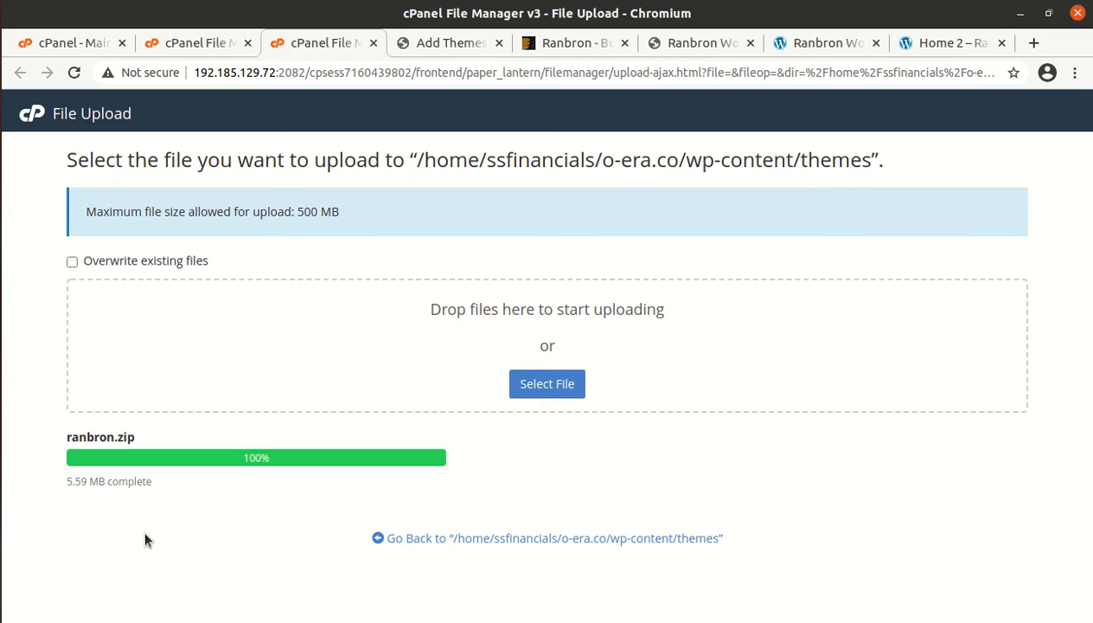
left_click_drag(266, 446, 246, 454)
left_click(489, 536)
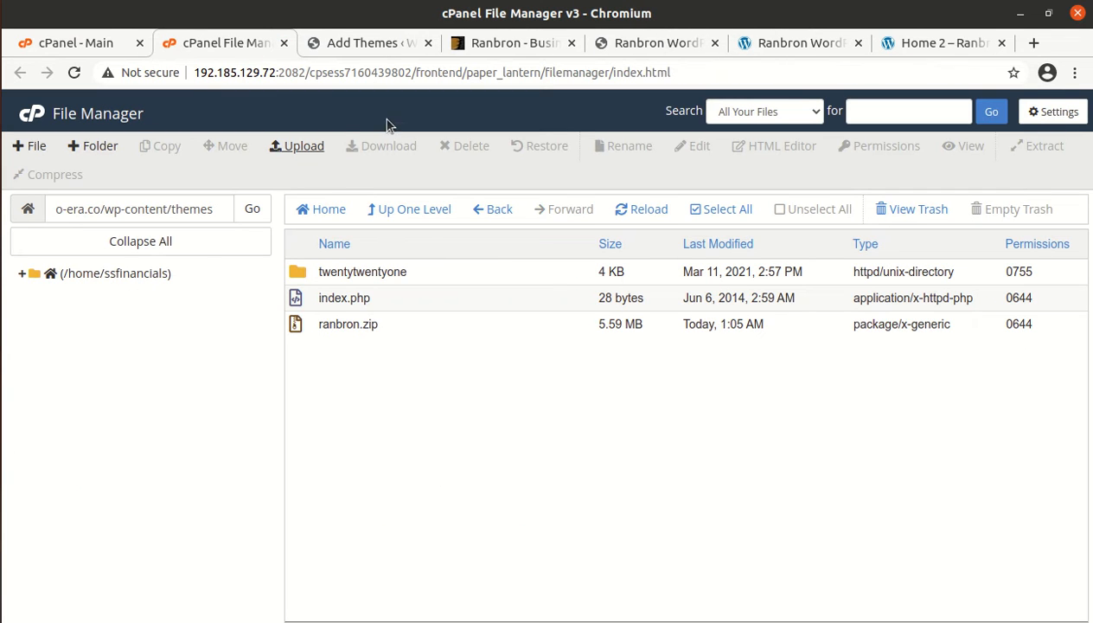
- Extract ranbron.zip in the wp-content/themes folder and refresh the file listing
left_click(398, 326)
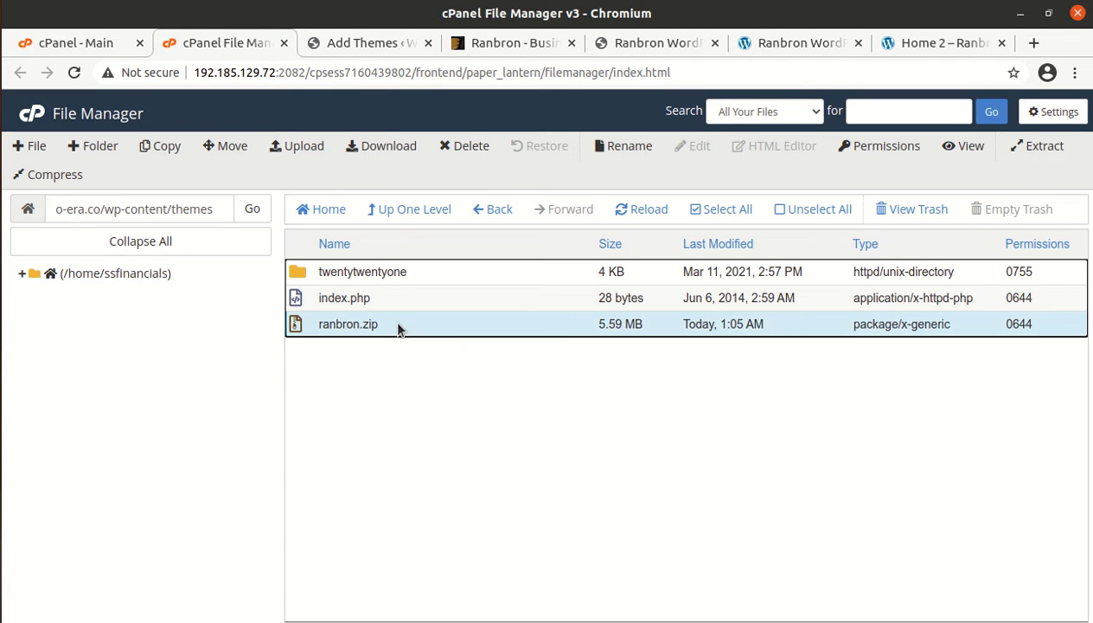
right_click(397, 326)
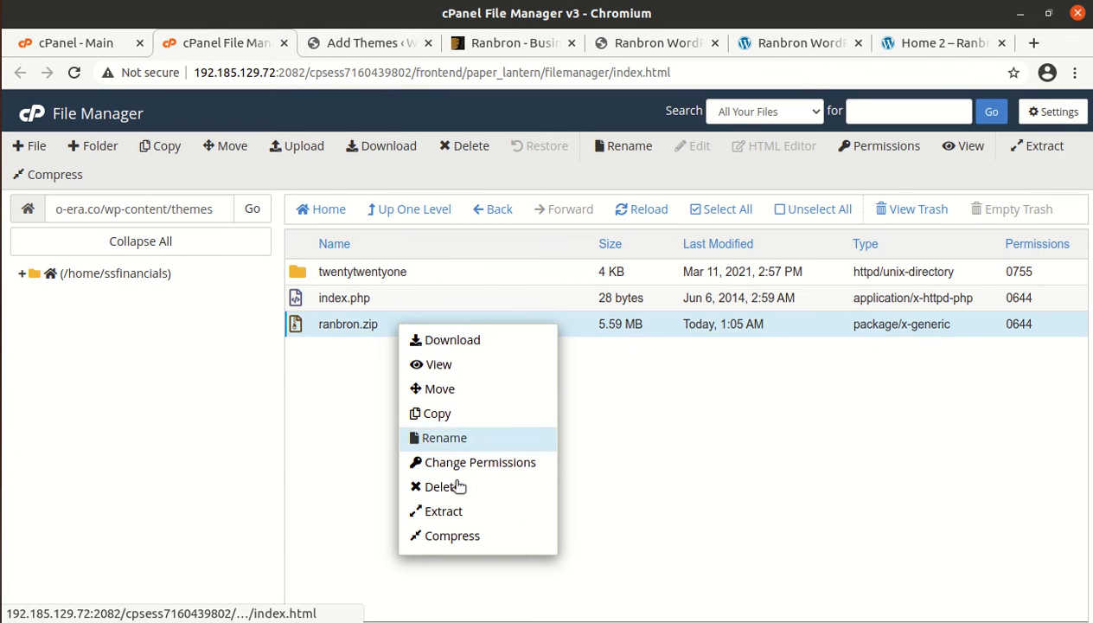
left_click(453, 511)
left_click(690, 444)
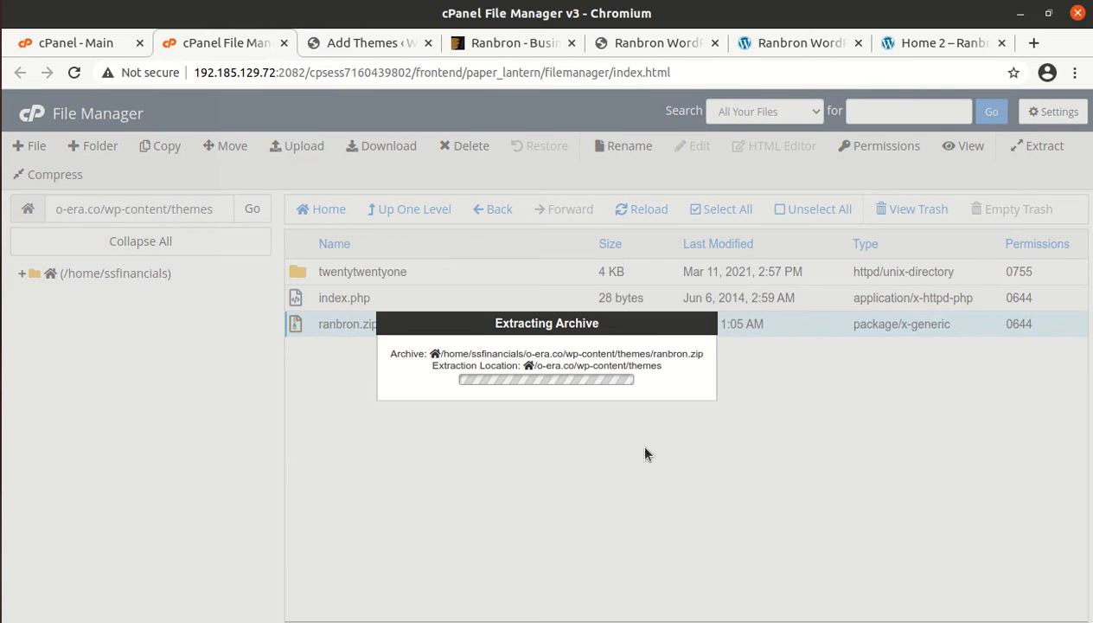
left_click(820, 527)
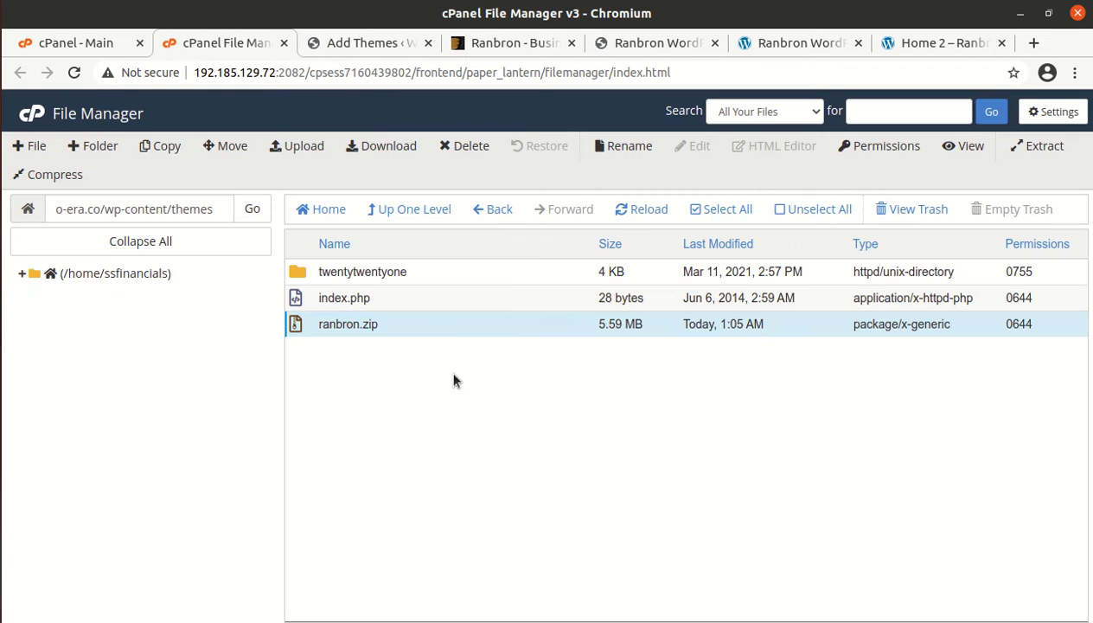
left_click(631, 213)
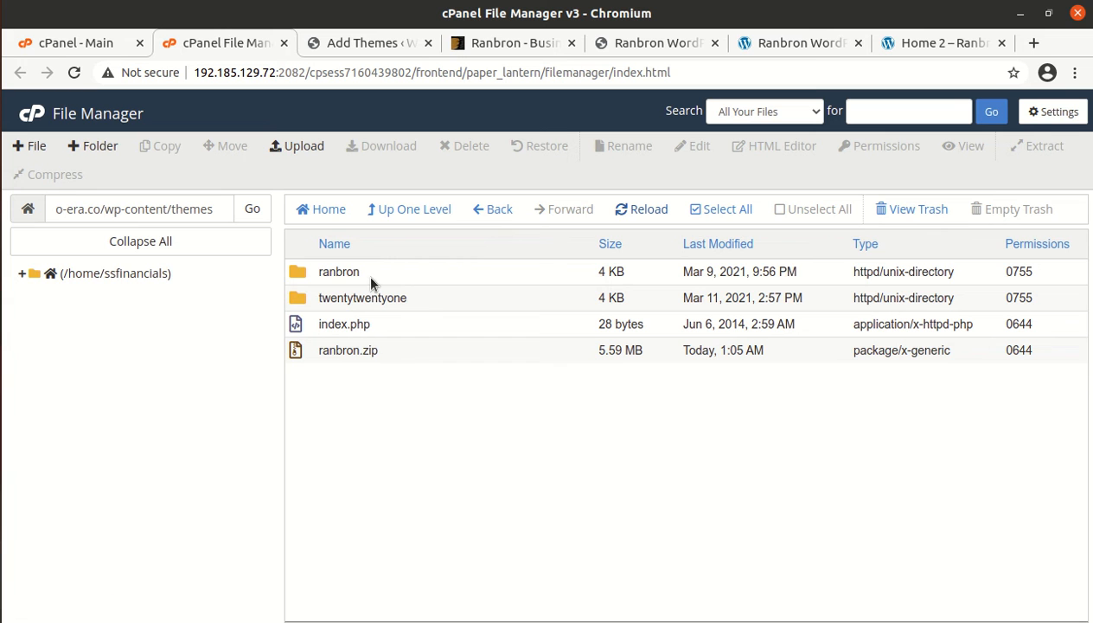
- Look through the contents of the extracted ranbron folder and return to the themes folder
left_click(371, 277)
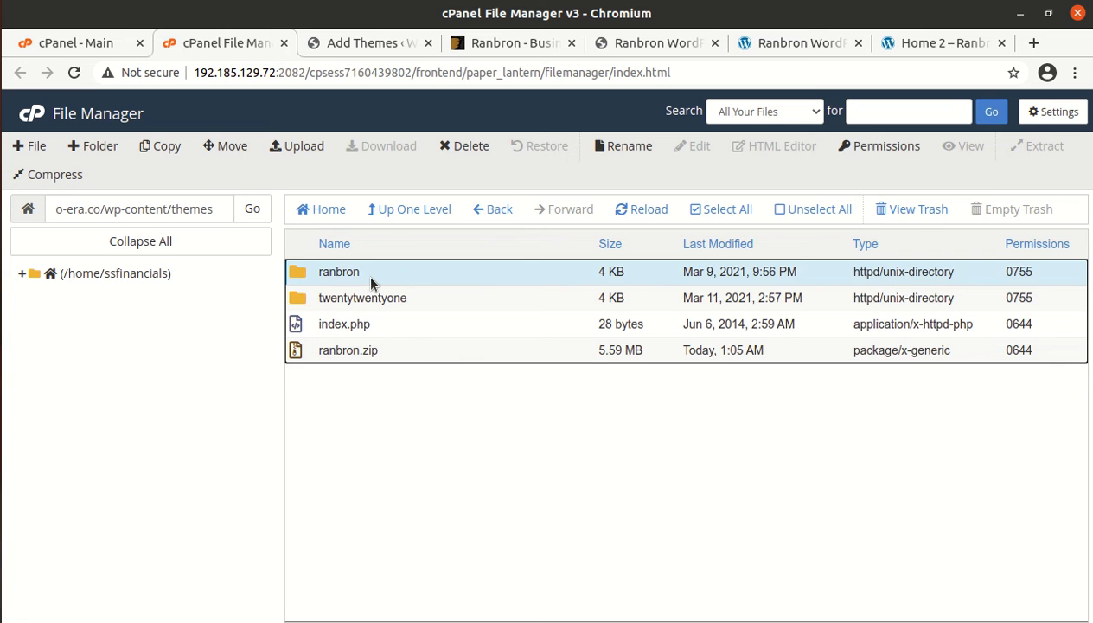
double_click(365, 273)
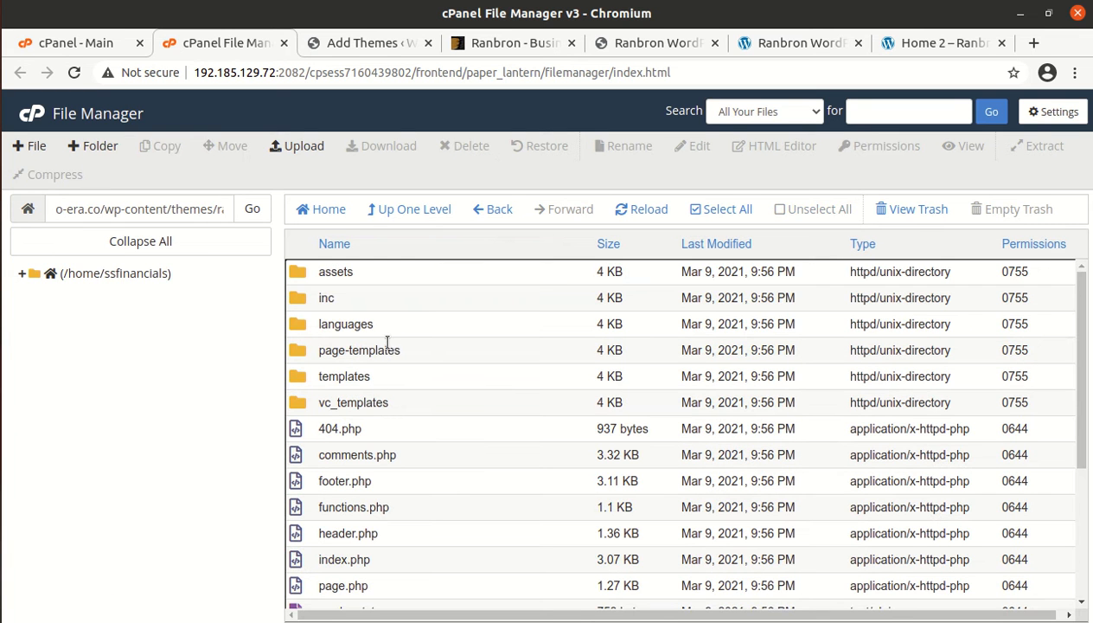
scroll(383, 381, "down", 3)
scroll(382, 380, "up", 3)
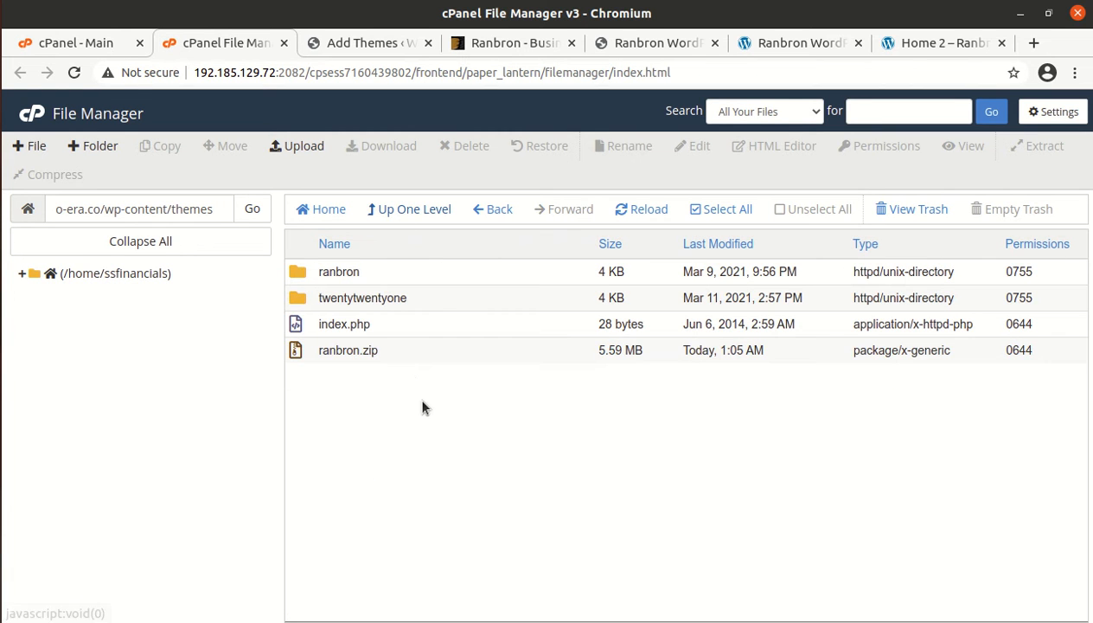
- Delete the ranbron.zip archive from the themes folder
left_click(401, 349)
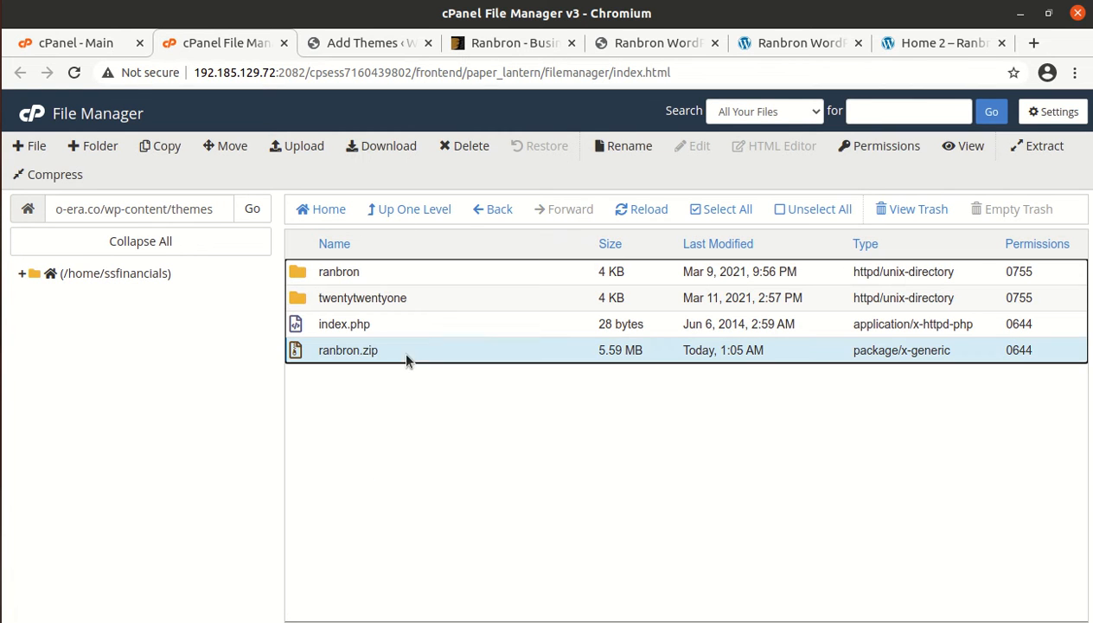
left_click(446, 147)
left_click(688, 409)
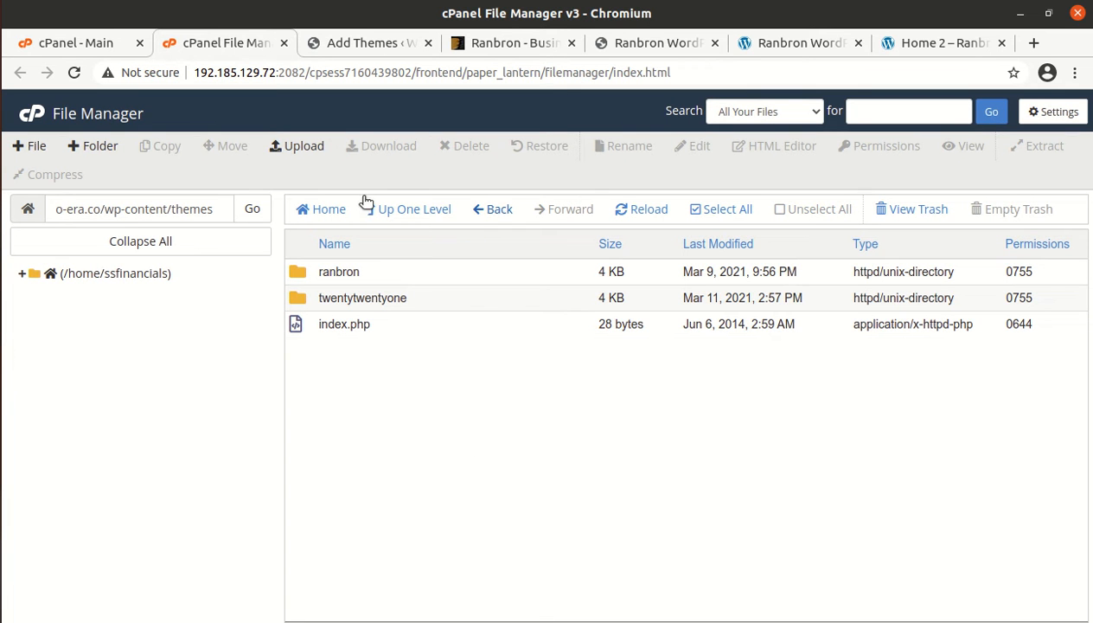
- Switch back to the WordPress site and open the Ranbron theme's details from its installed themes
left_click(363, 43)
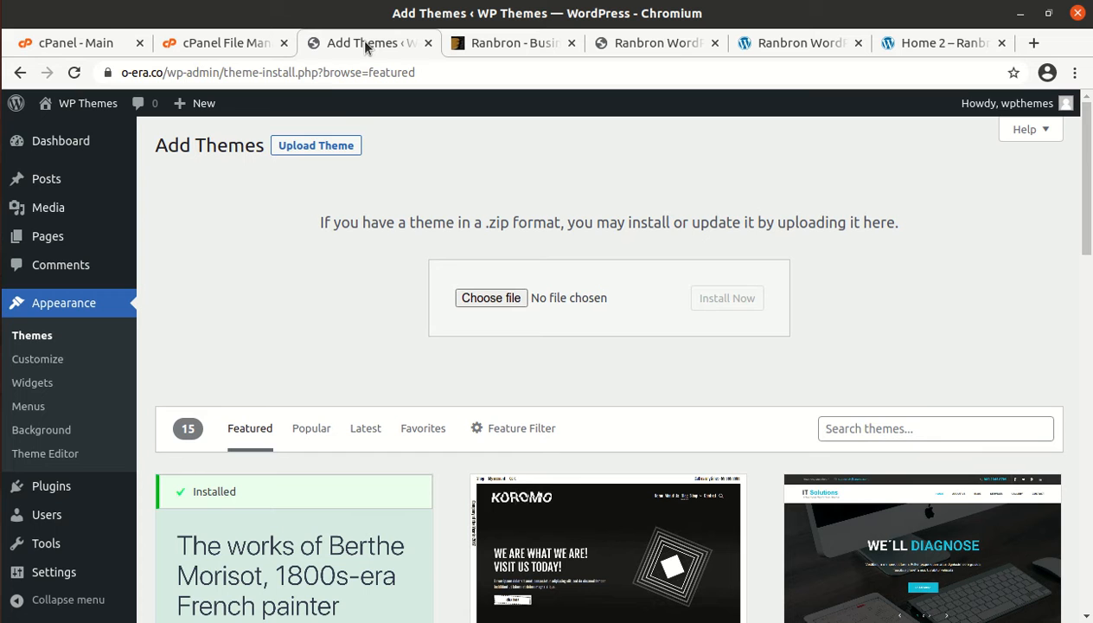
left_click(34, 343)
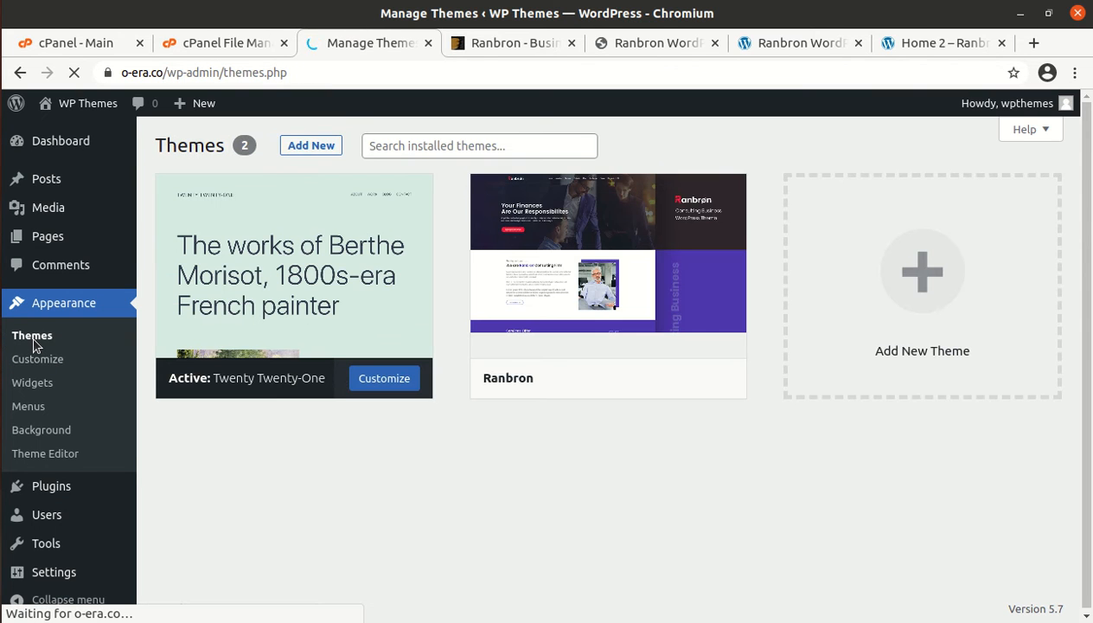
mouse_move(604, 298)
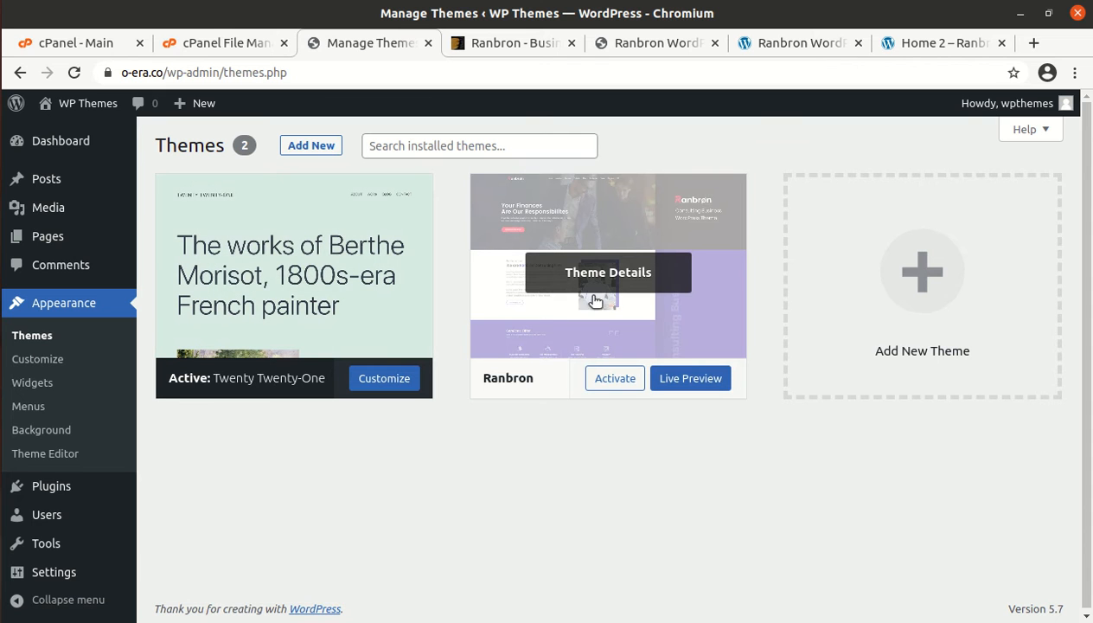
left_click(591, 282)
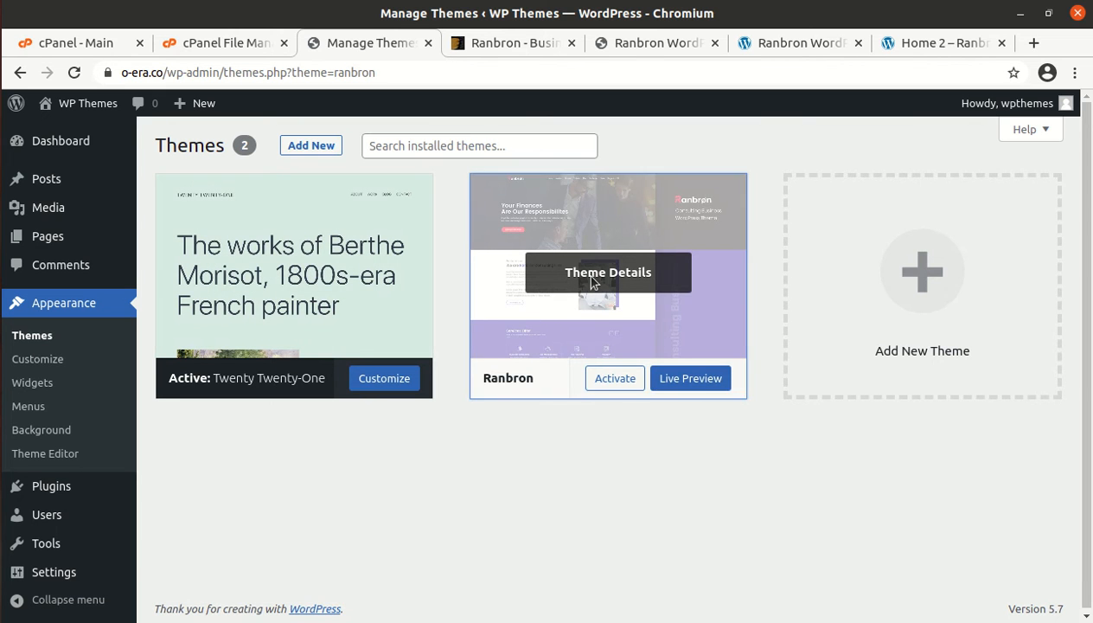
- Check the Ranbron theme's version and description in its details and activate the theme
left_click_drag(673, 223, 834, 229)
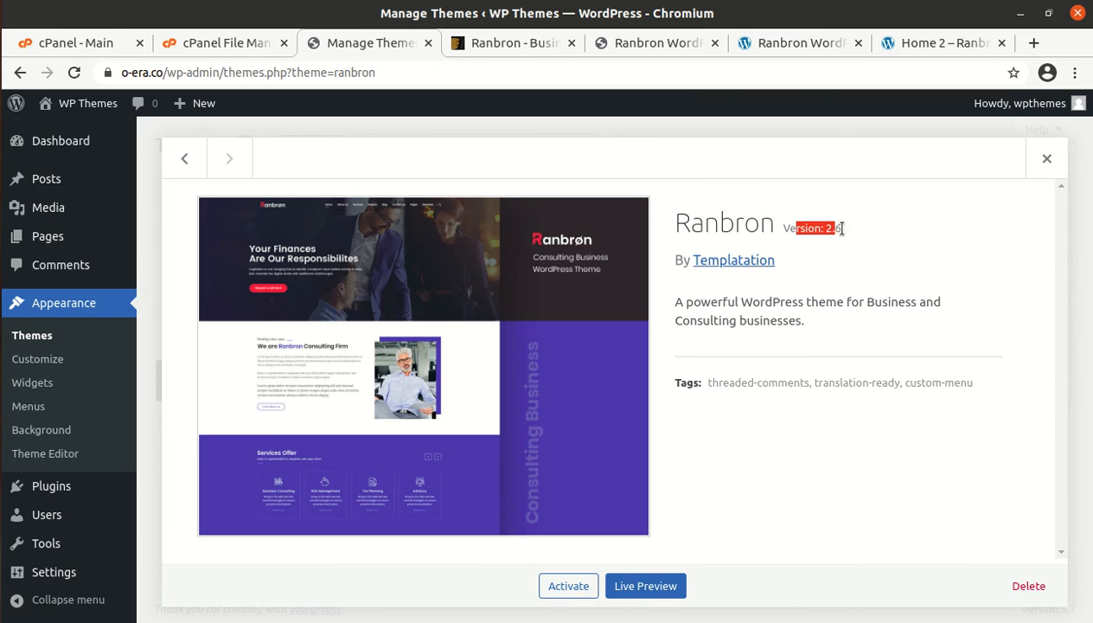
left_click(745, 372)
left_click_drag(667, 301, 951, 313)
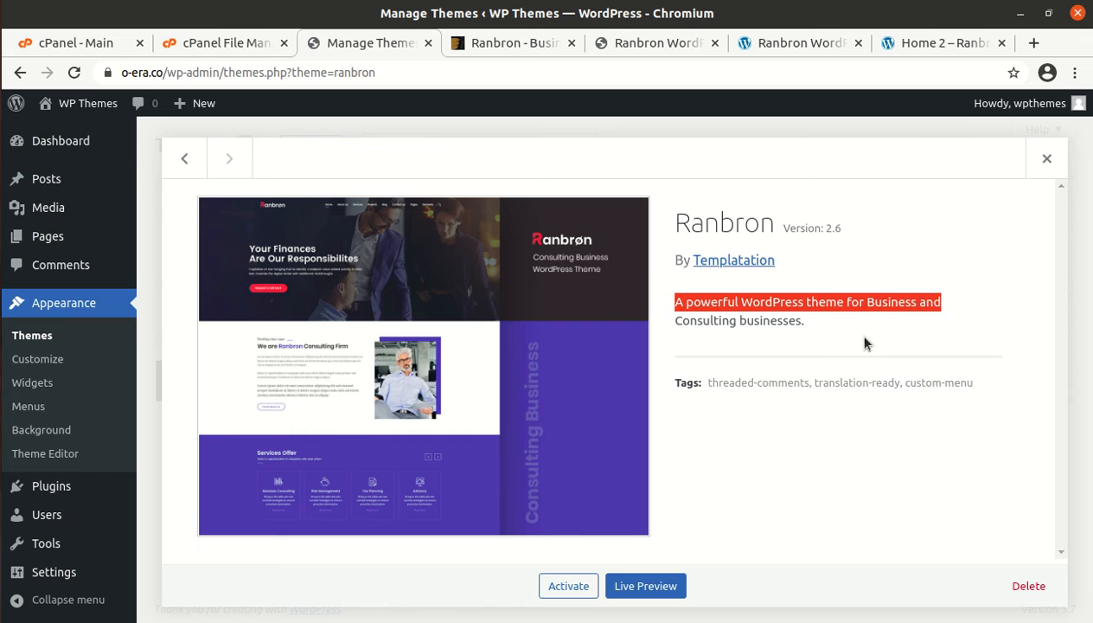
left_click(769, 367)
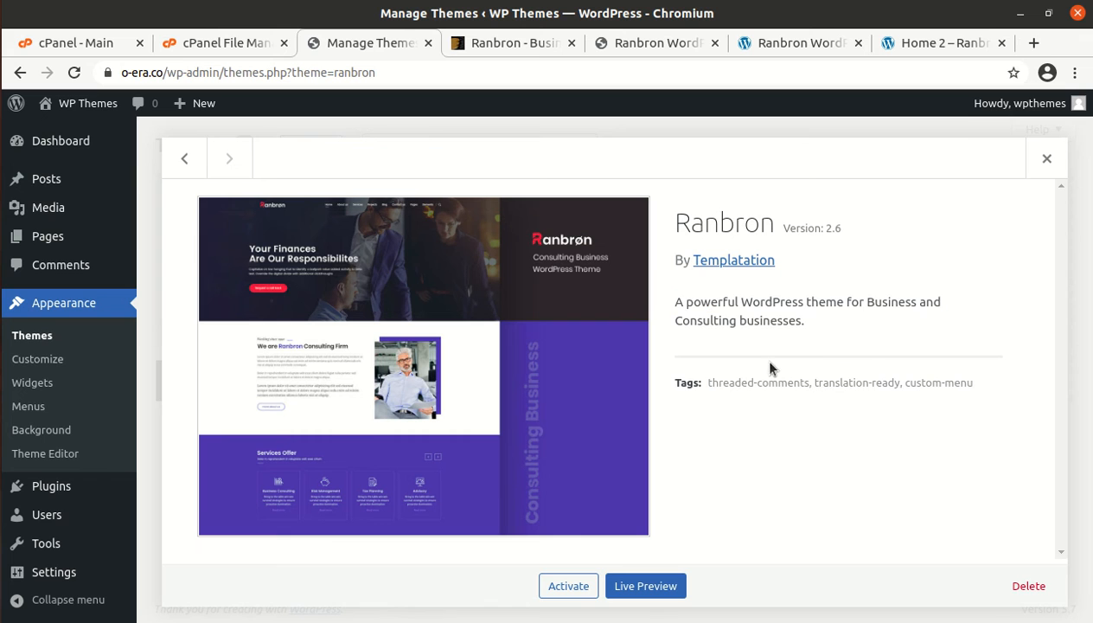
left_click(578, 588)
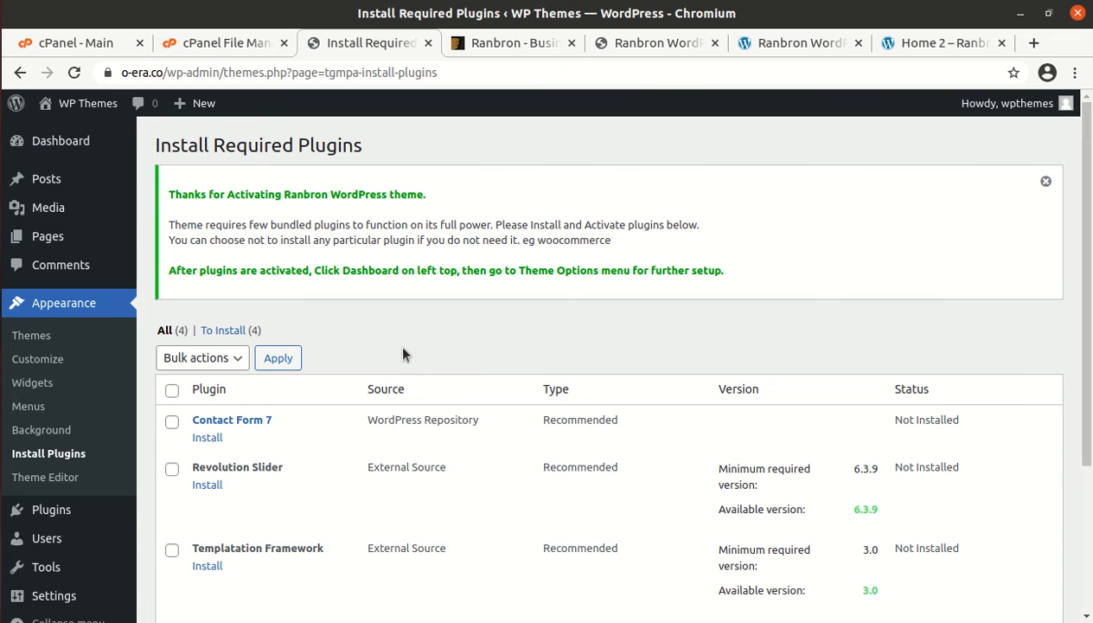
- Review the plugins the Ranbron theme recommends, including their sources, versions and installation status
scroll(403, 350, "down", 2)
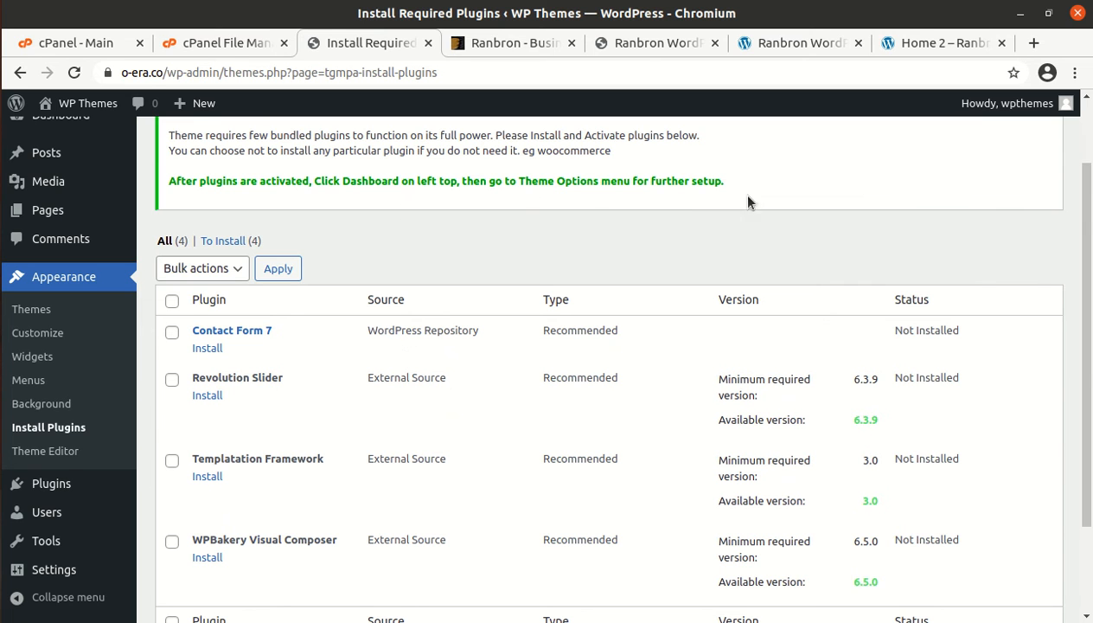
scroll(355, 350, "down", 3)
scroll(358, 352, "up", 3)
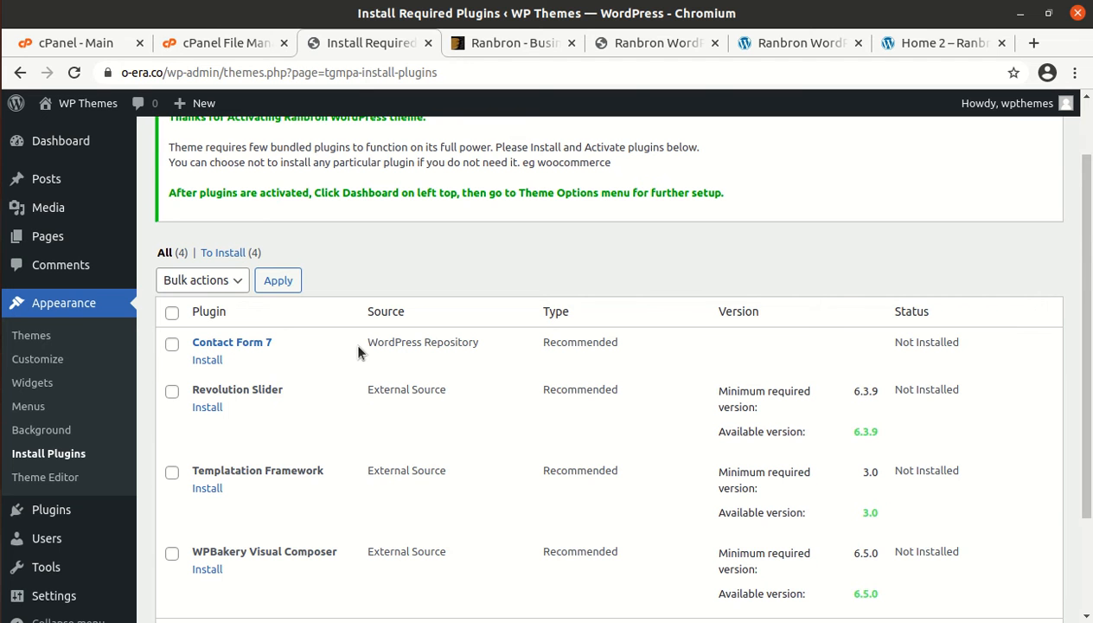
scroll(342, 348, "up", 2)
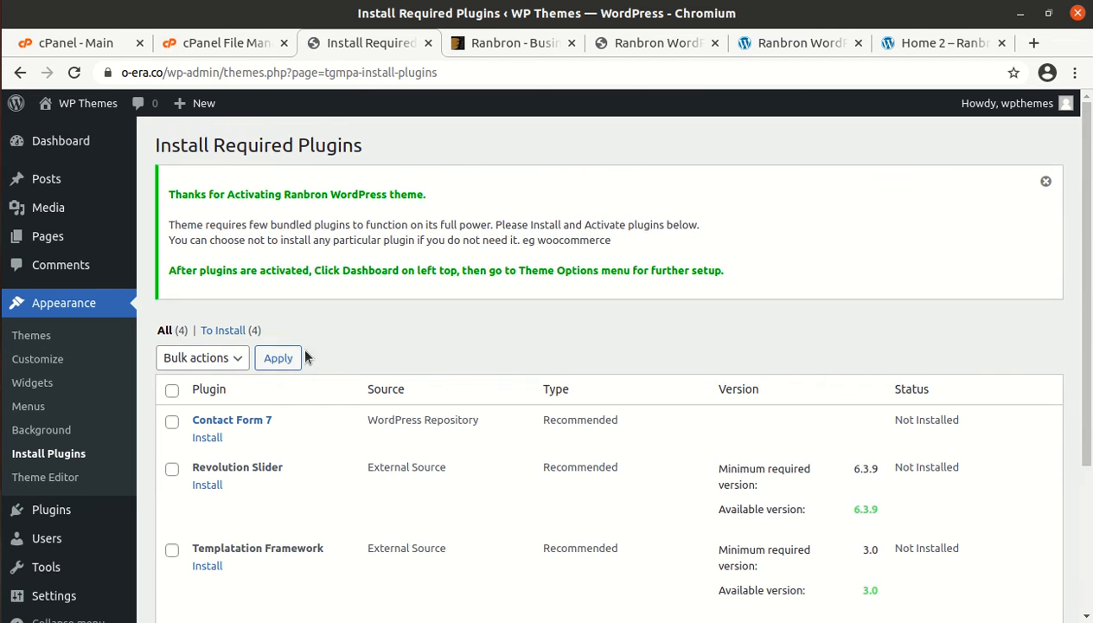
scroll(655, 353, "down", 3)
scroll(772, 359, "down", 1)
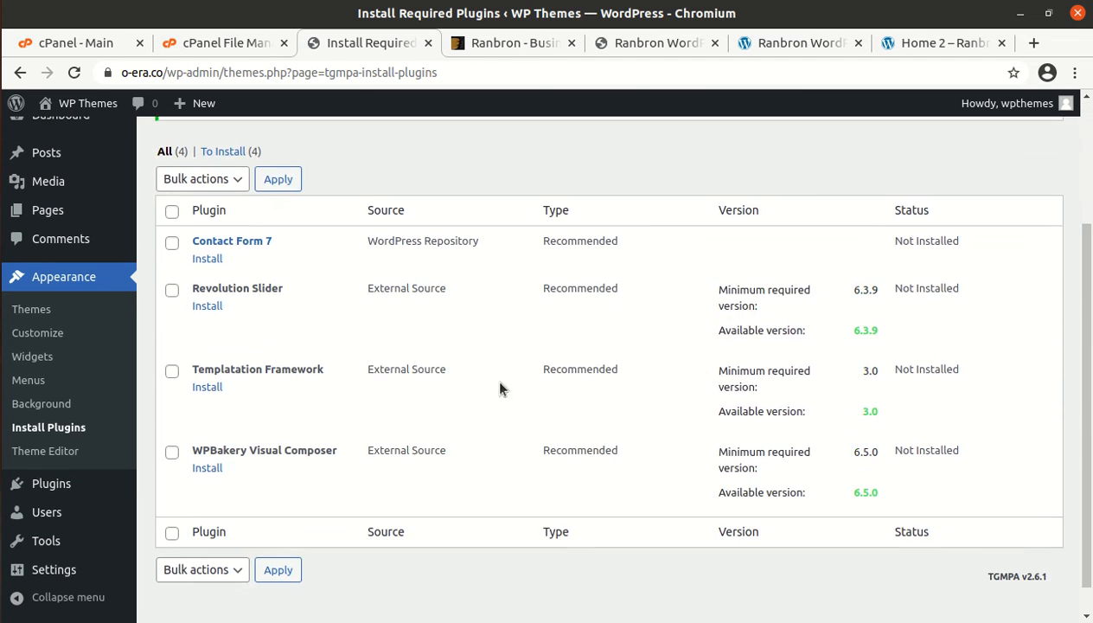
- Bulk install all four recommended plugins: Contact Form 7, Revolution Slider, Templatation Framework and WPBakery Visual Composer
left_click(173, 212)
left_click(220, 179)
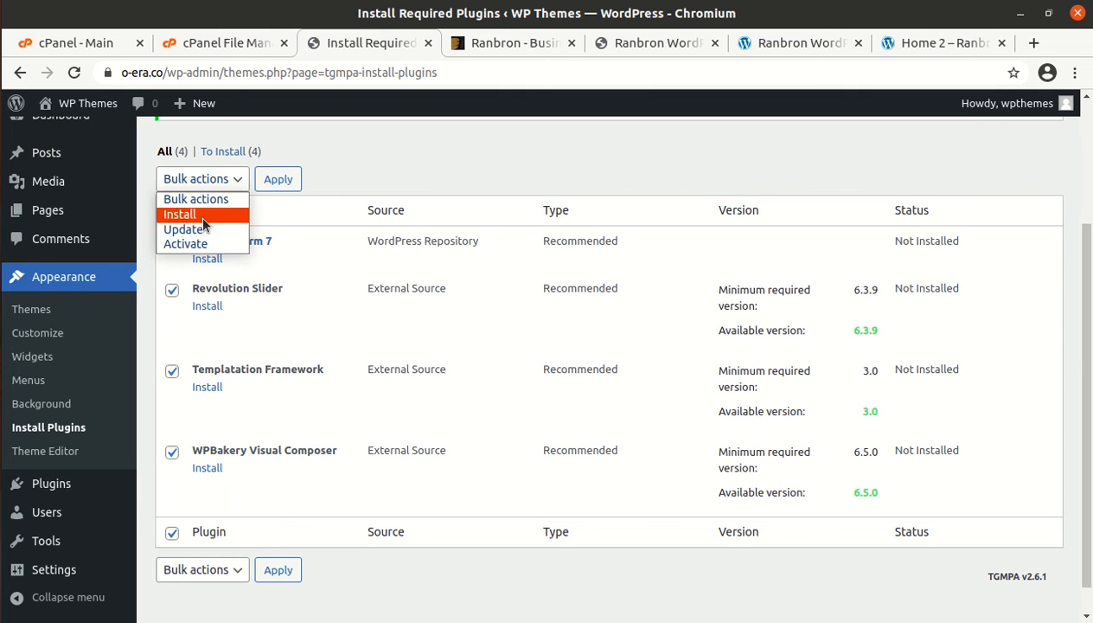
left_click(200, 214)
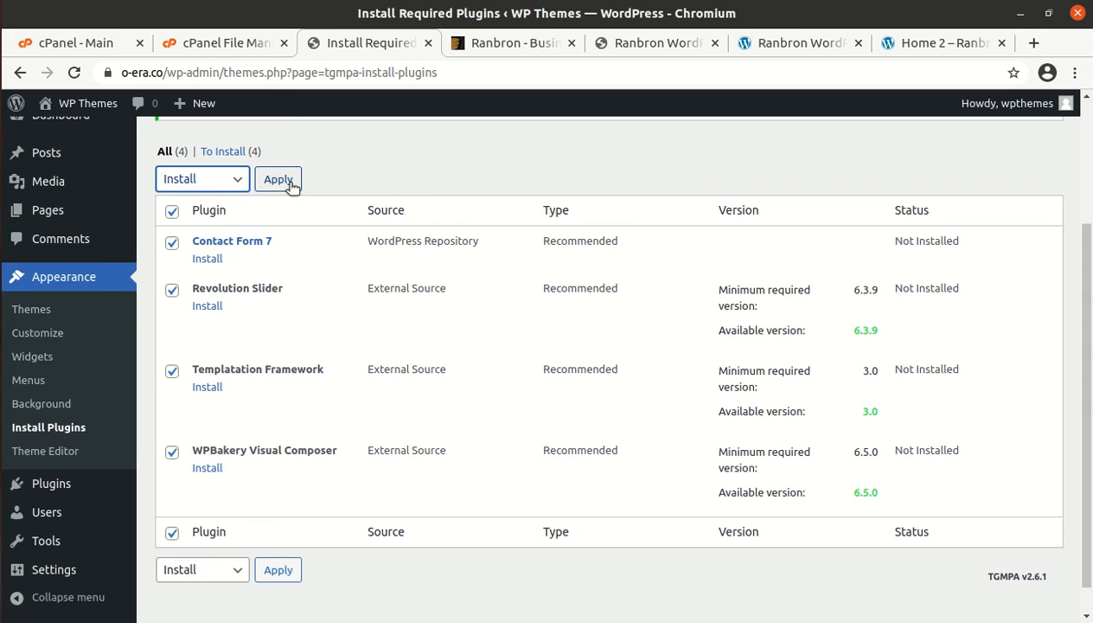
left_click(279, 180)
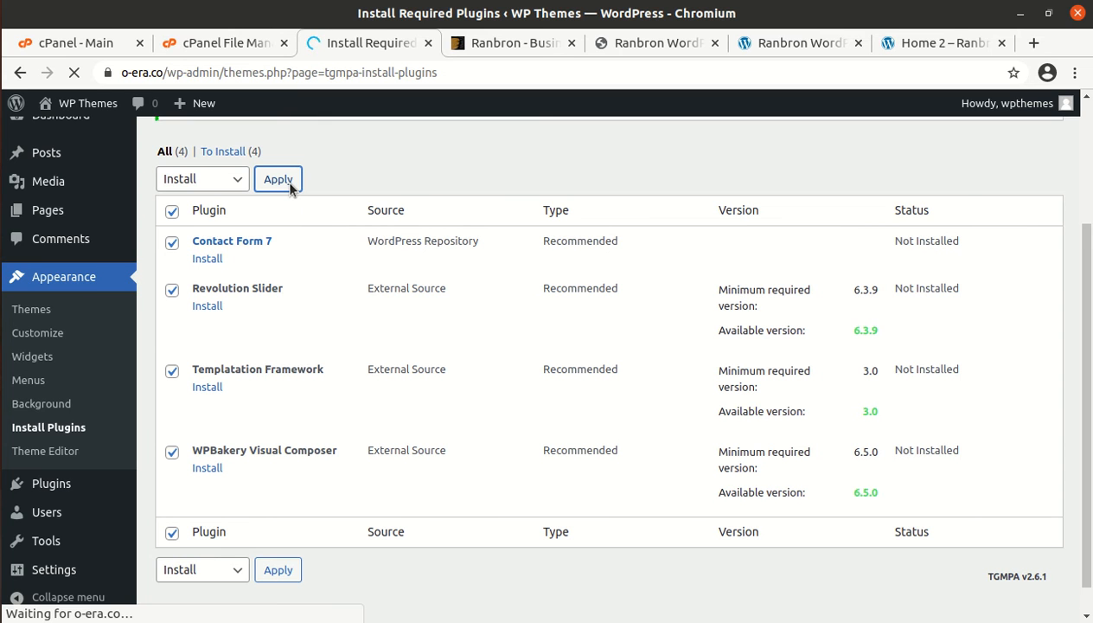
scroll(375, 340, "down", 6)
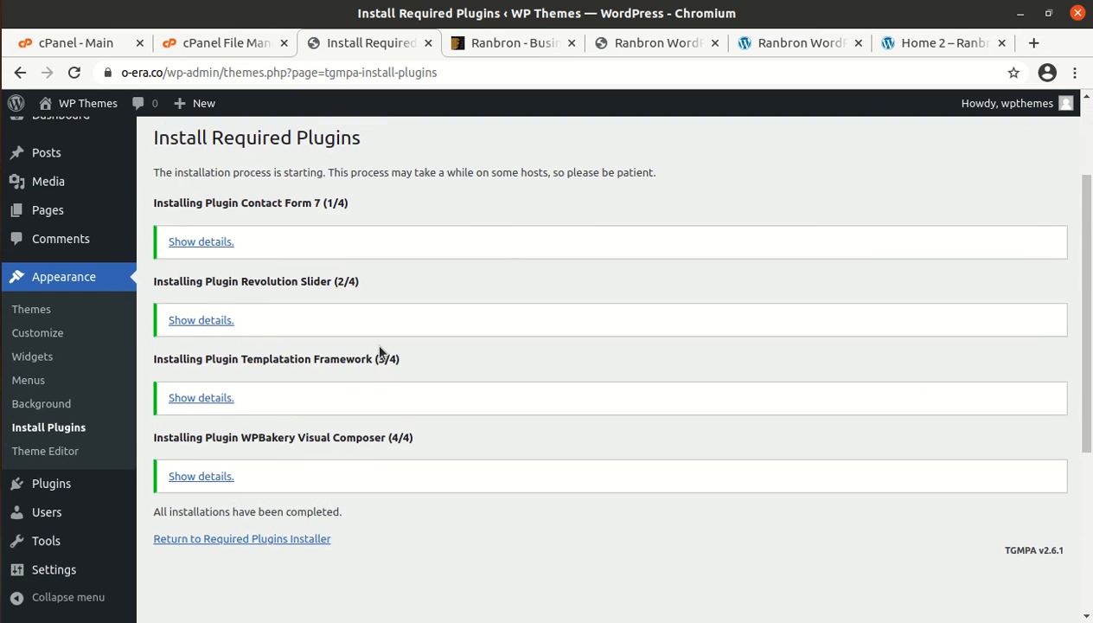
- Return to the required plugins installer and bulk activate all four installed plugins
left_click(221, 325)
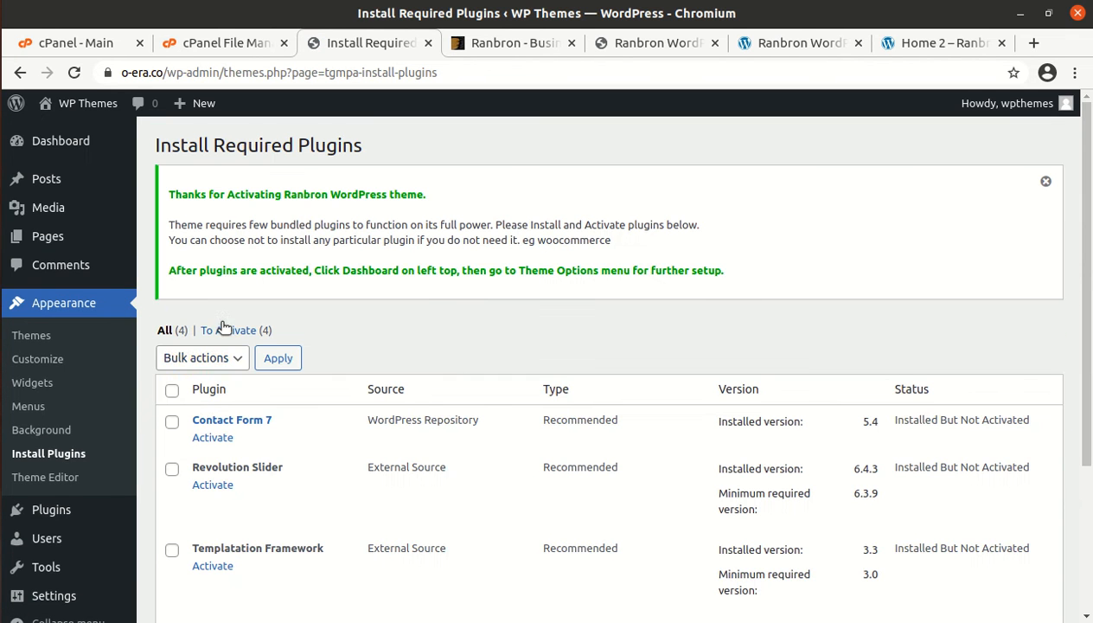
left_click(172, 391)
left_click(223, 359)
left_click(205, 424)
left_click(287, 361)
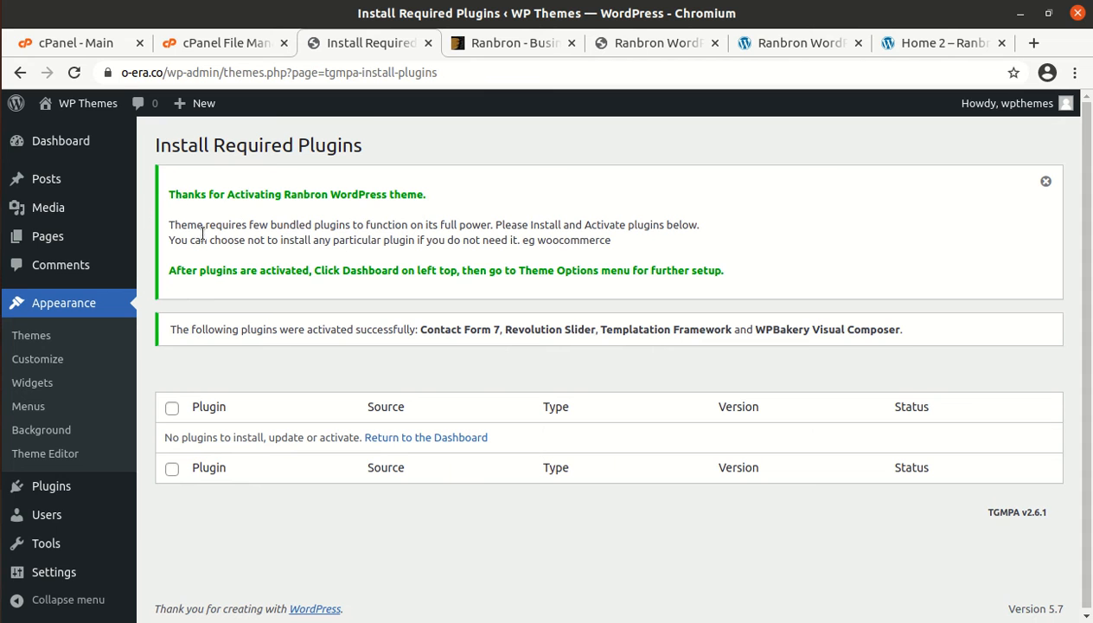
- Open the site's front page in a new tab and compare it with the layouts on the Ranbron theme demo page
mouse_move(76, 123)
mouse_move(39, 115)
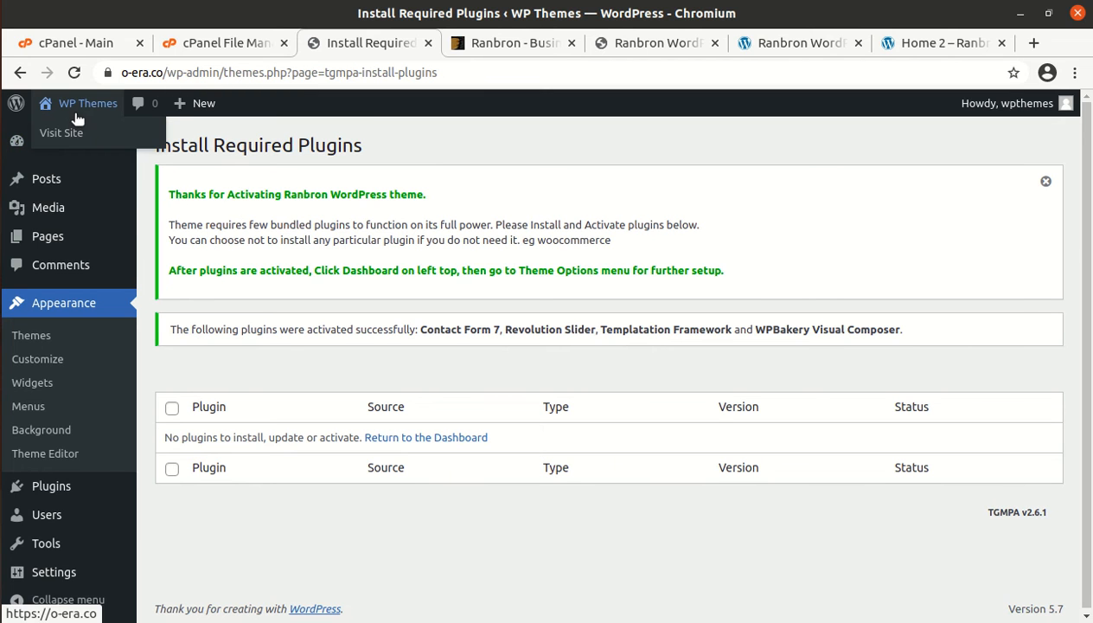
middle_click(61, 134)
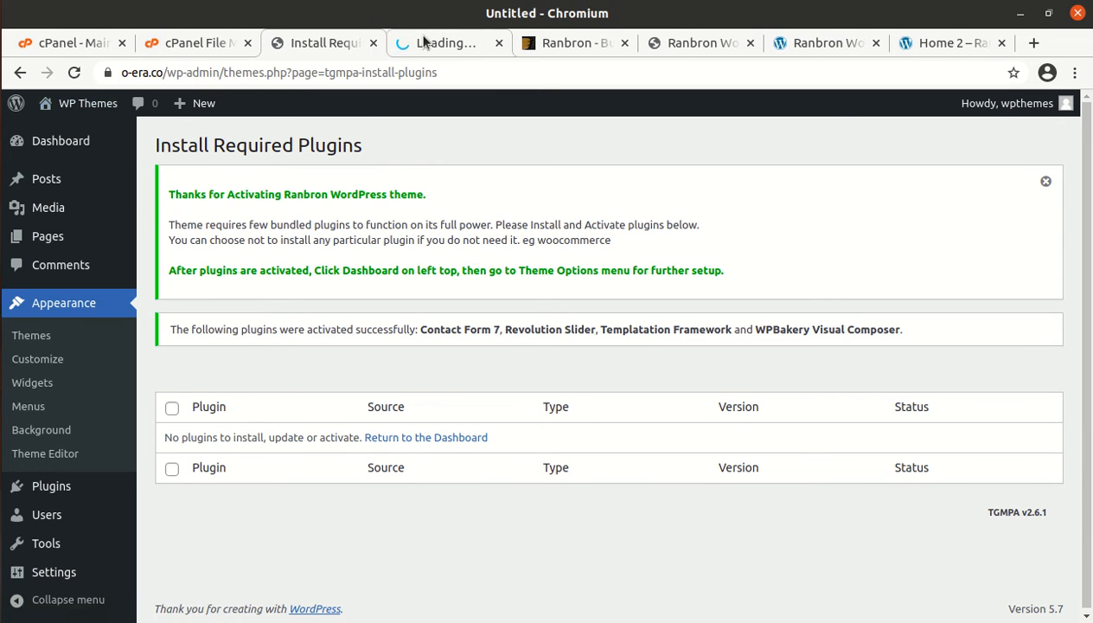
left_click(428, 42)
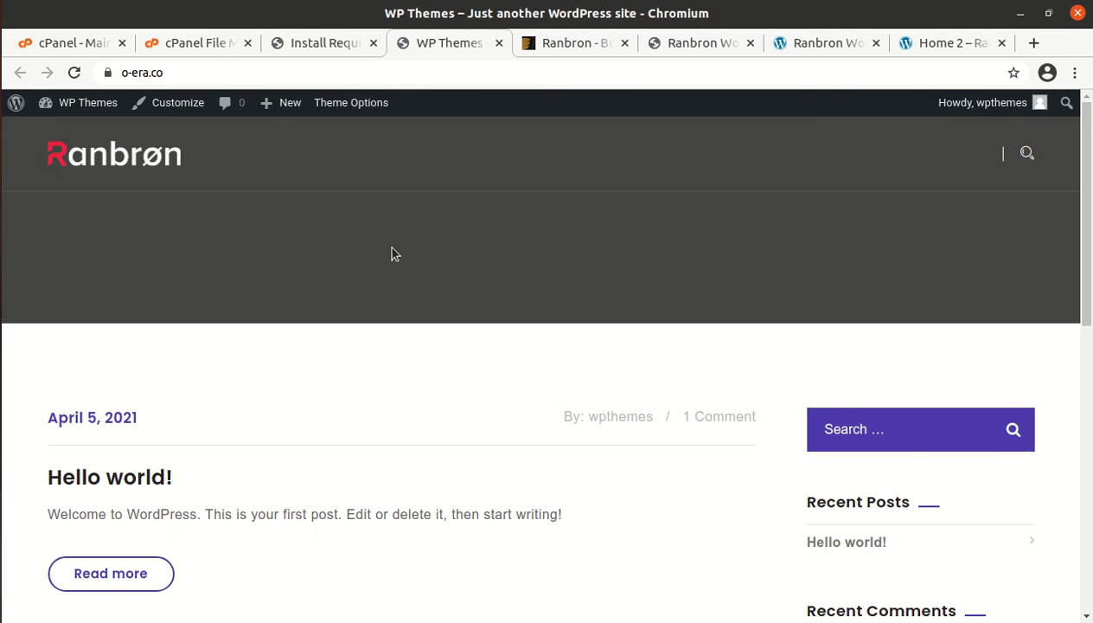
scroll(391, 253, "down", 5)
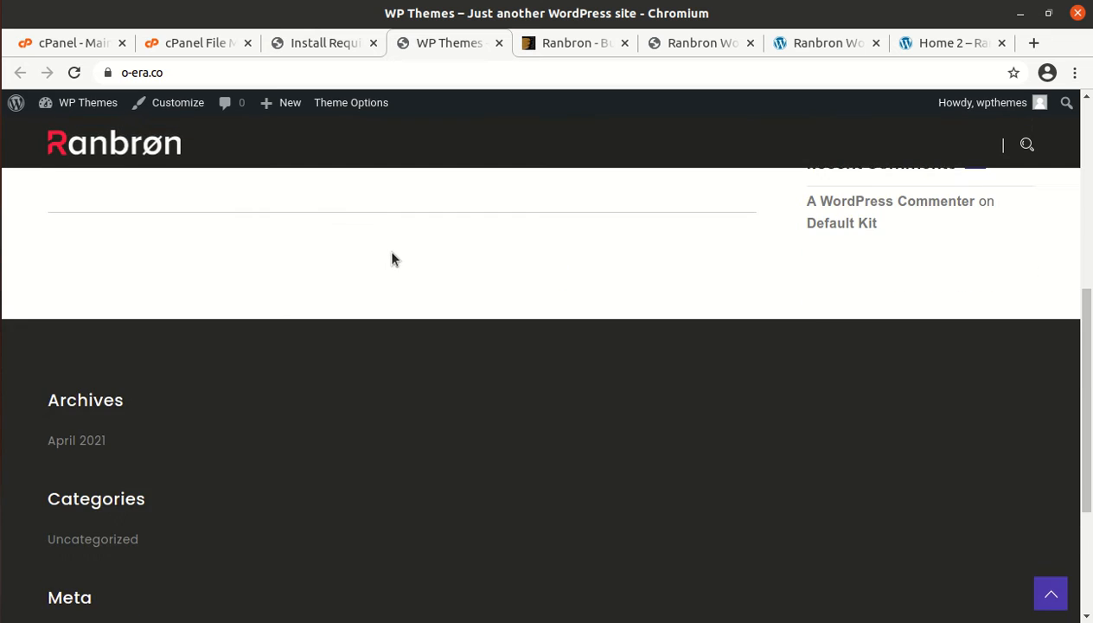
scroll(391, 253, "up", 4)
scroll(390, 257, "up", 2)
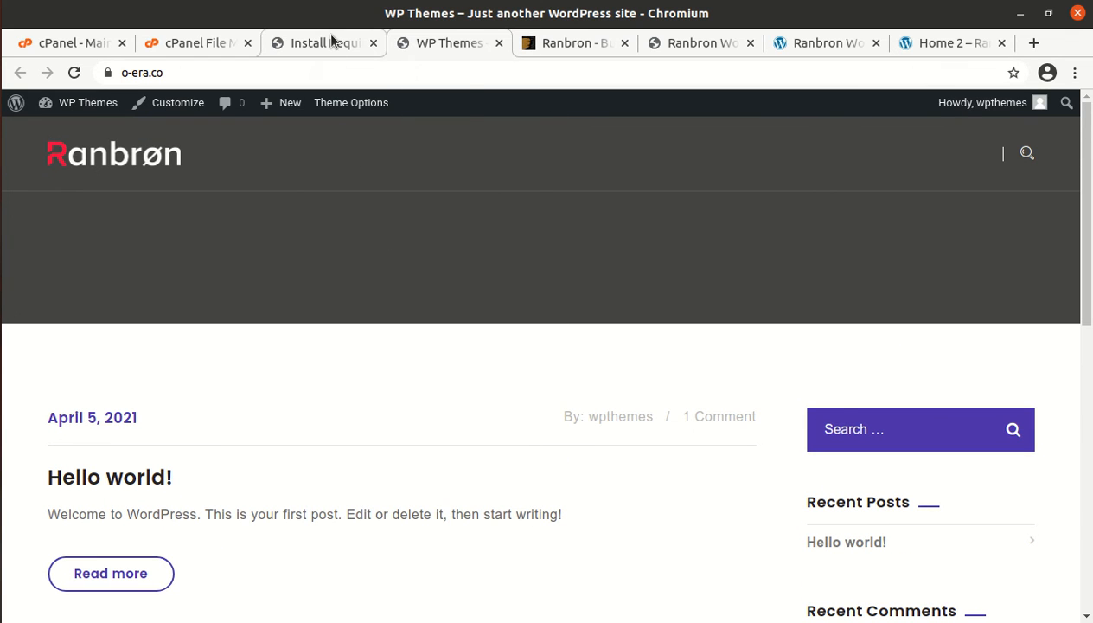
left_click(675, 43)
scroll(239, 329, "down", 2)
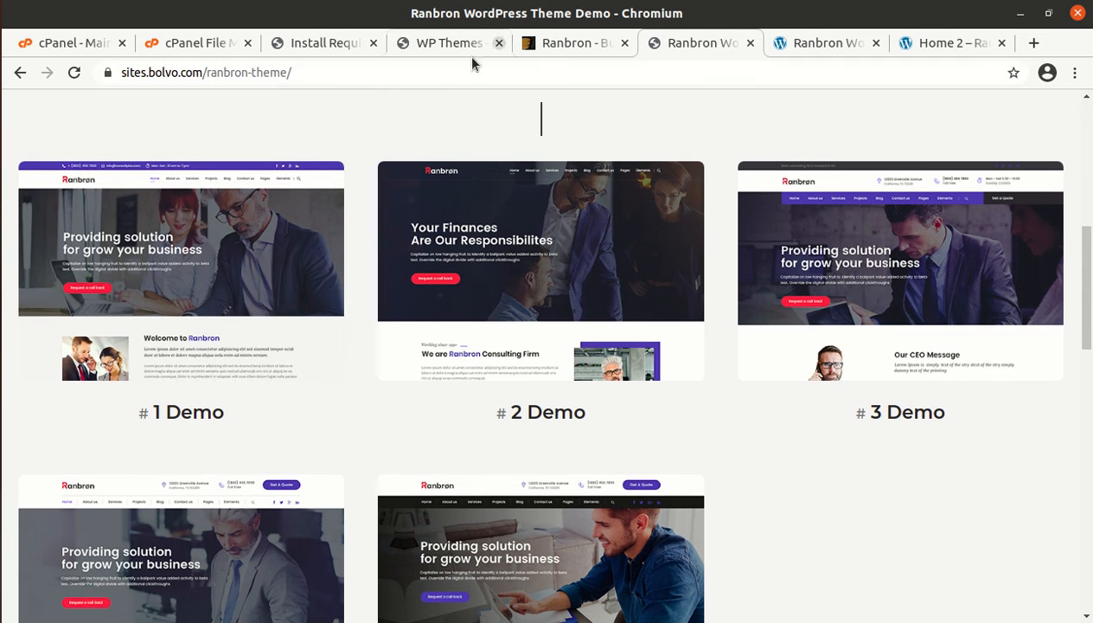
- Go back to the site admin, open the theme's Demo Setup page and check the PHP memory and time limits
left_click(313, 45)
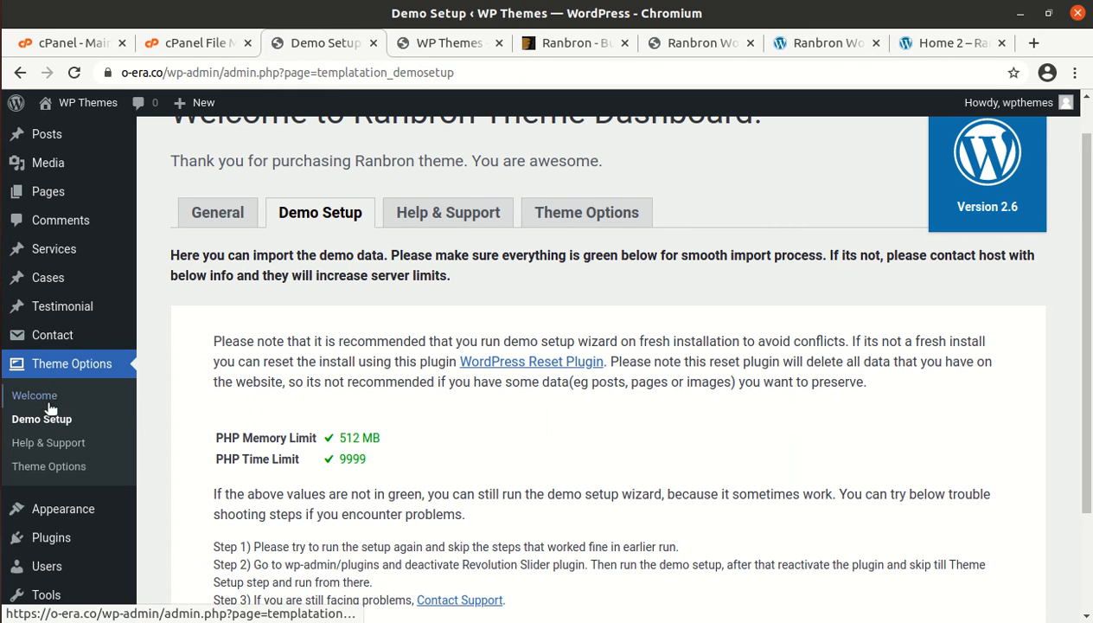
scroll(298, 324, "down", 2)
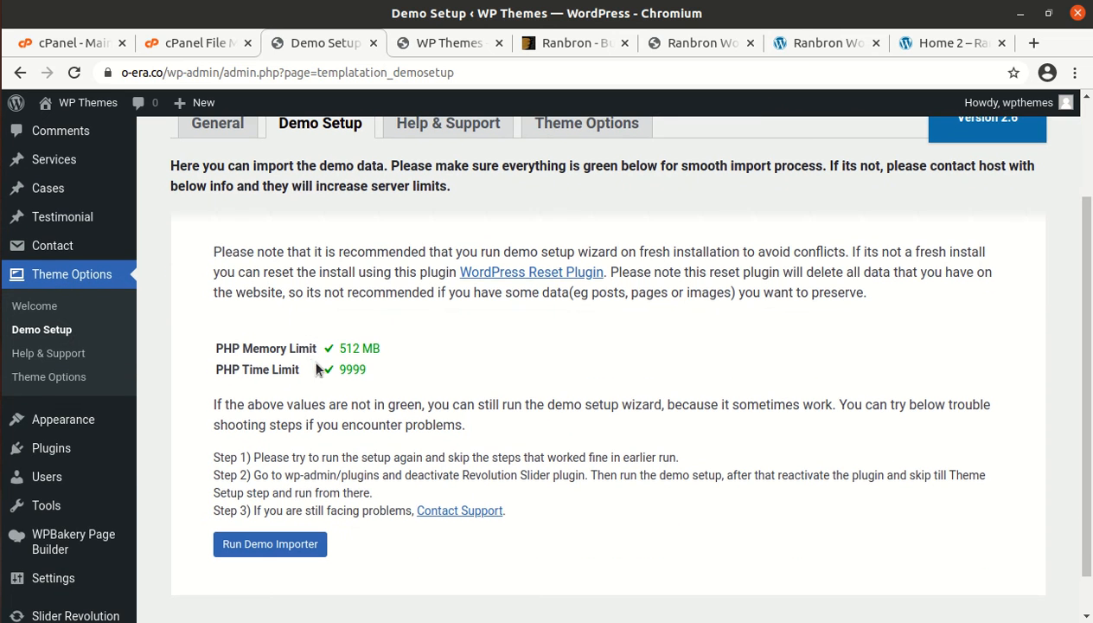
left_click_drag(404, 344, 310, 348)
left_click_drag(385, 367, 251, 327)
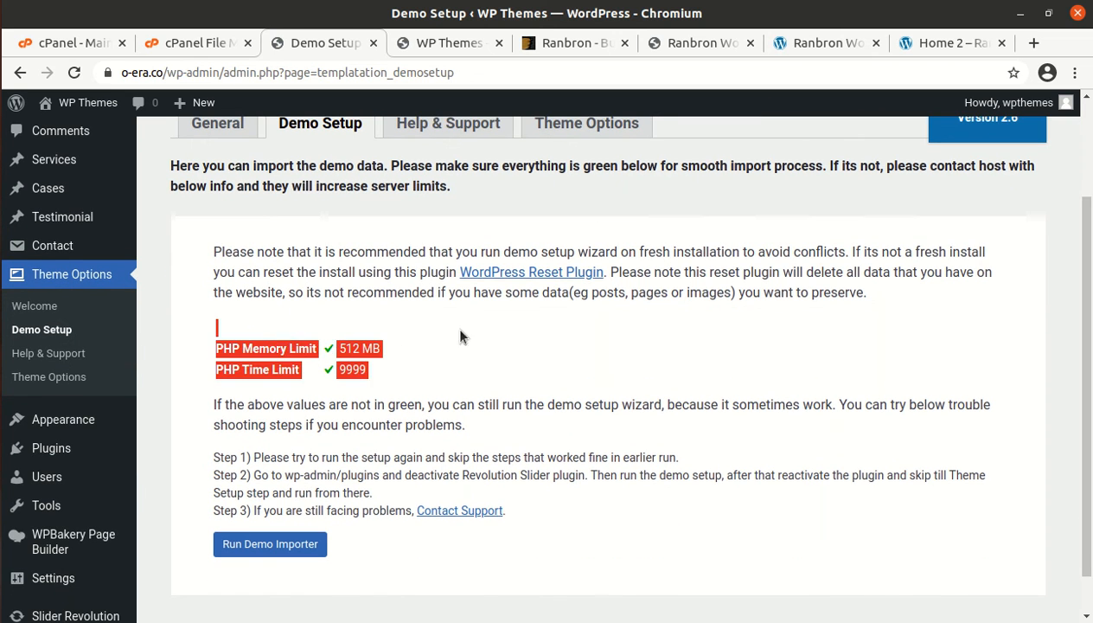
left_click(494, 347)
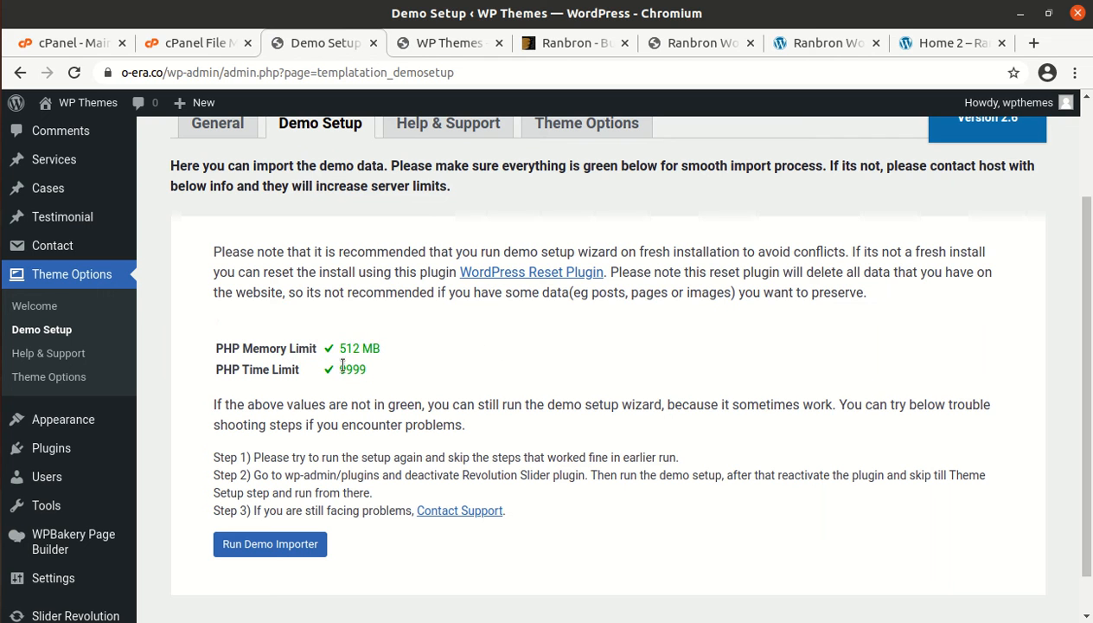
left_click_drag(380, 364, 311, 348)
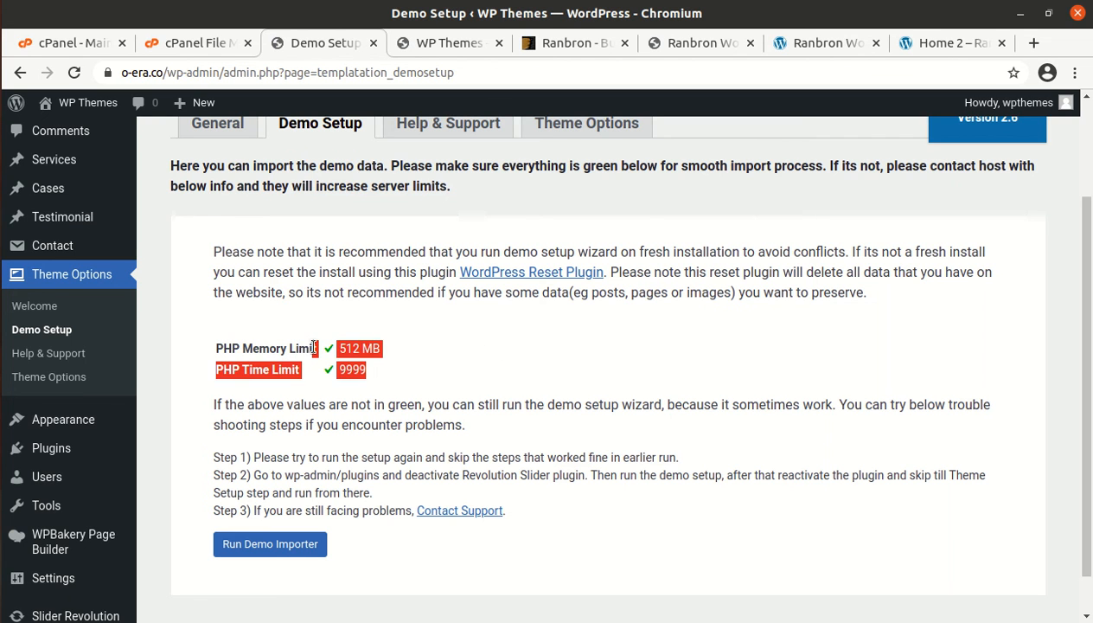
left_click(537, 347)
- Read the troubleshooting steps for the demo setup wizard below the PHP limits
scroll(596, 383, "down", 1)
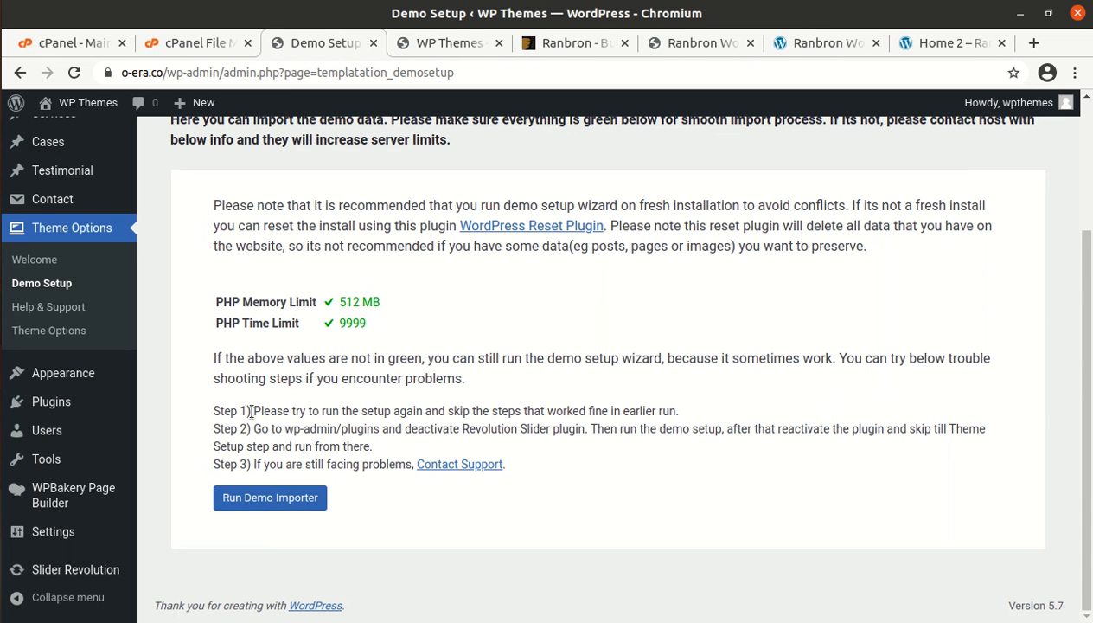
left_click_drag(251, 411, 438, 422)
left_click(623, 470)
left_click_drag(286, 434, 384, 432)
left_click(332, 434)
- Run the demo importer, try to activate the theme without a purchase code, and return to the WordPress dashboard
left_click(269, 500)
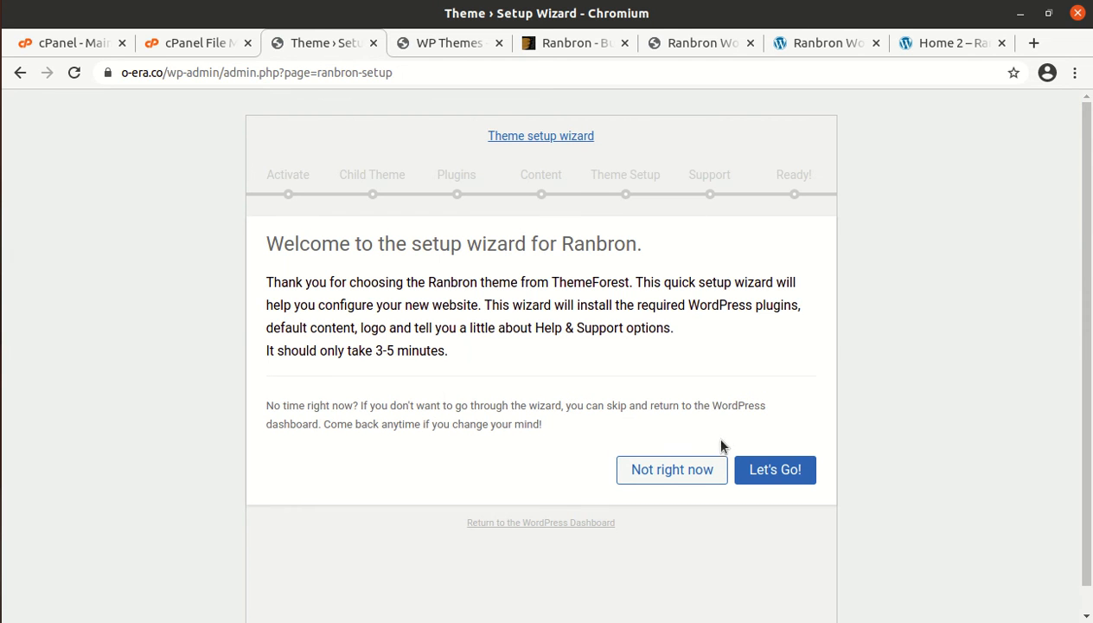
left_click(752, 471)
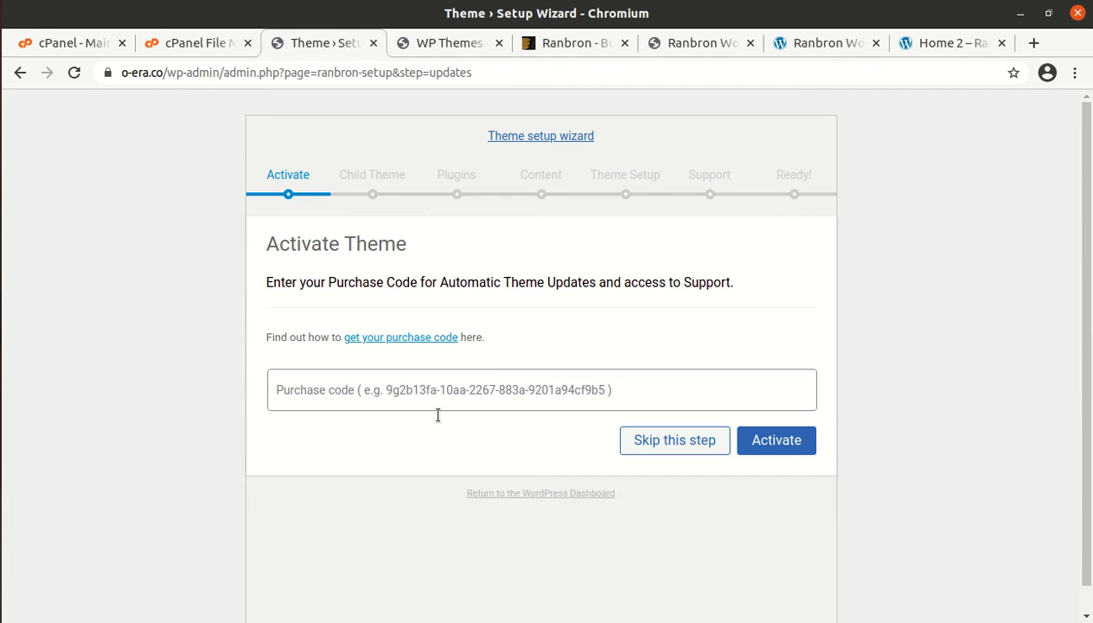
left_click(762, 446)
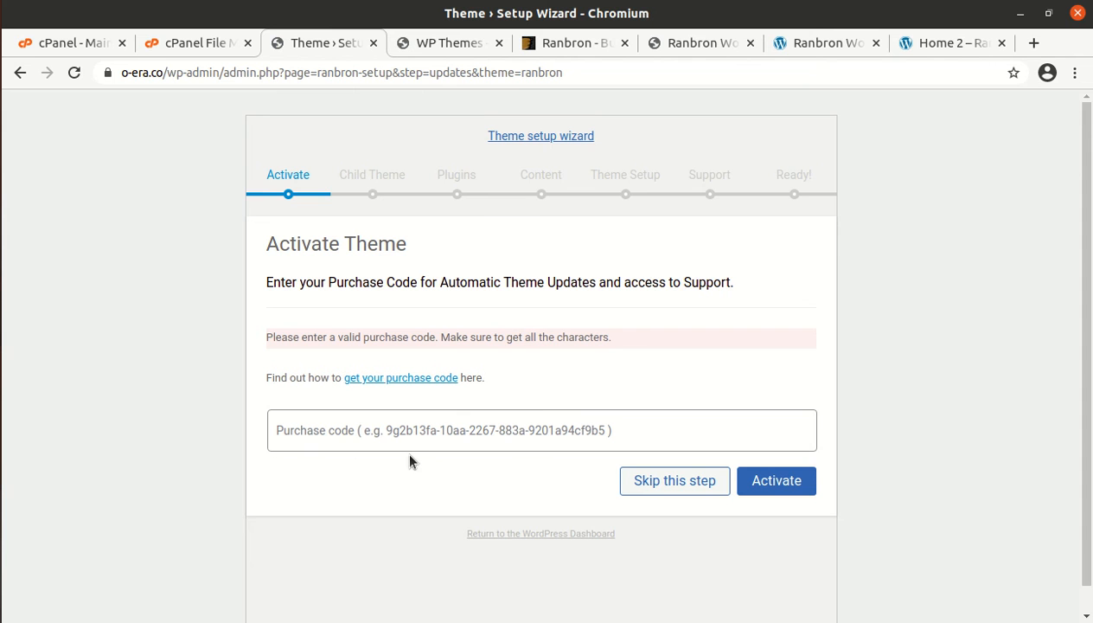
scroll(410, 461, "down", 1)
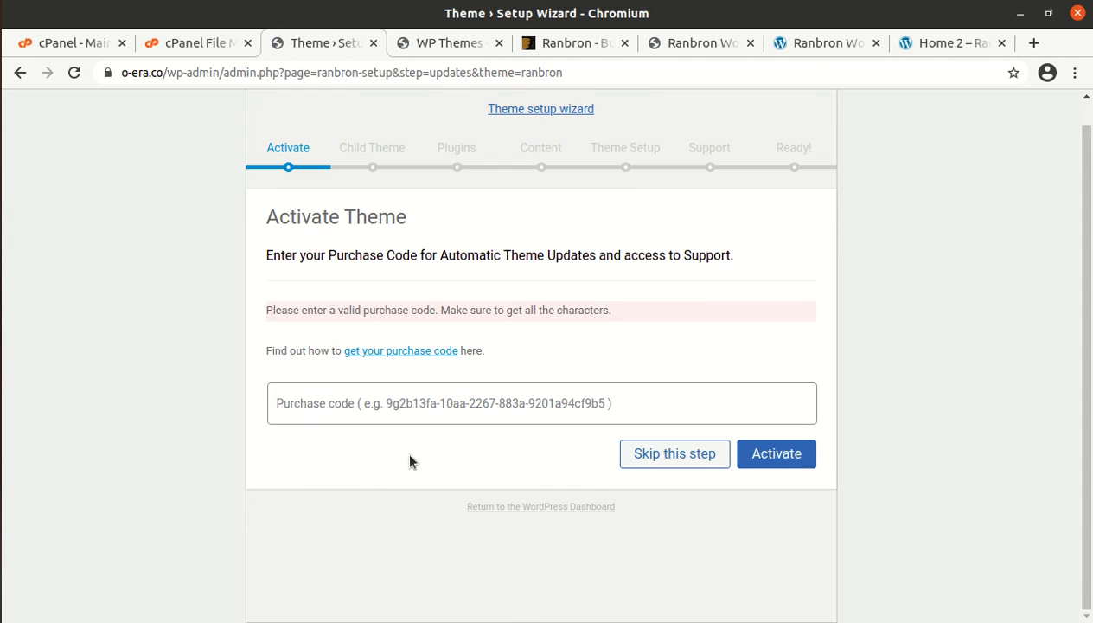
left_click(507, 509)
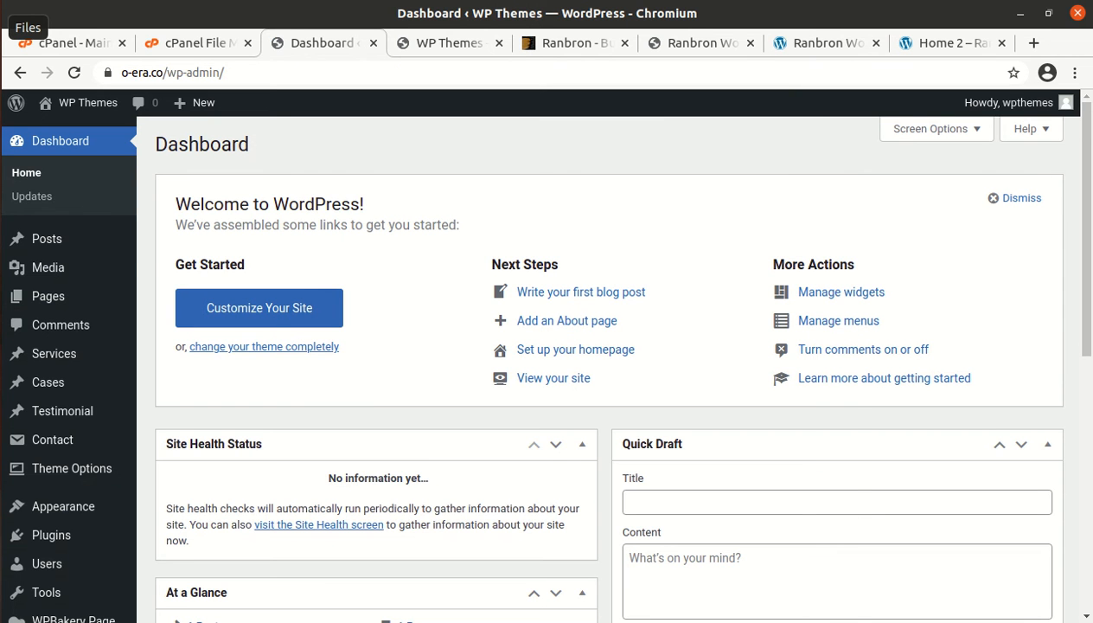
- Switch to the Files app, inspect the Resources and Premium Plugin folders of Ranbron_v2.6 and the Downloads folder, and minimize the window
left_click(0, 27)
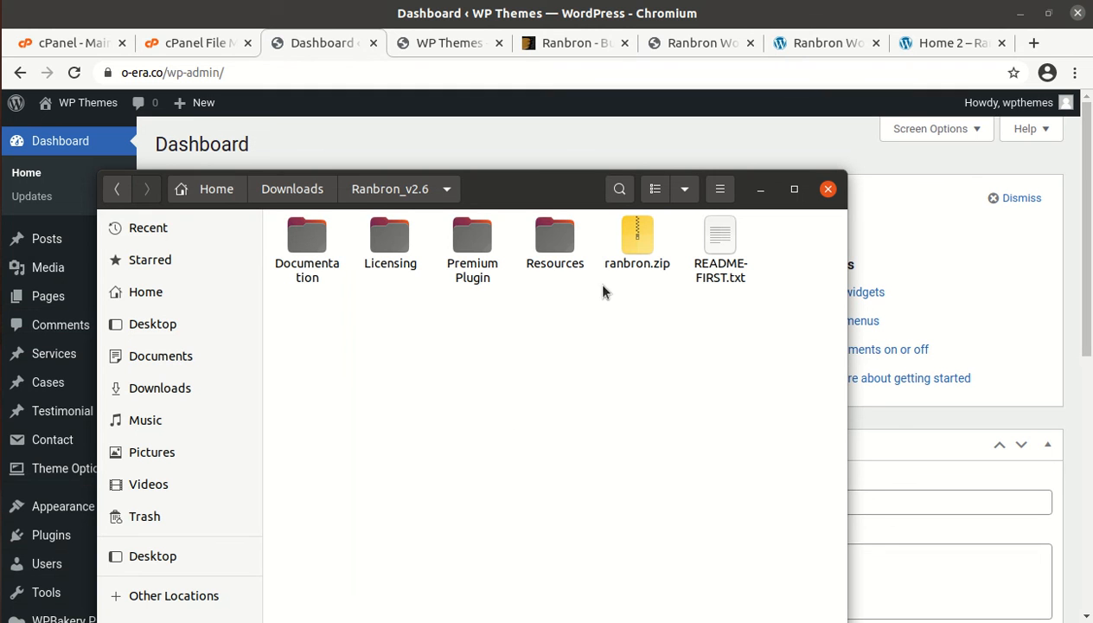
double_click(552, 246)
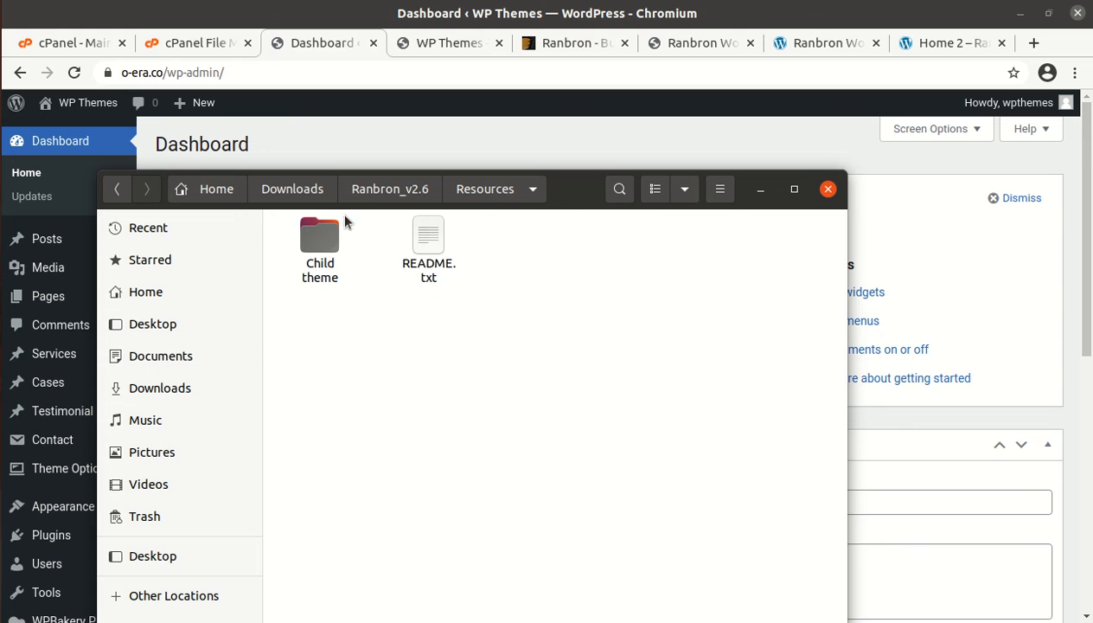
left_click(364, 197)
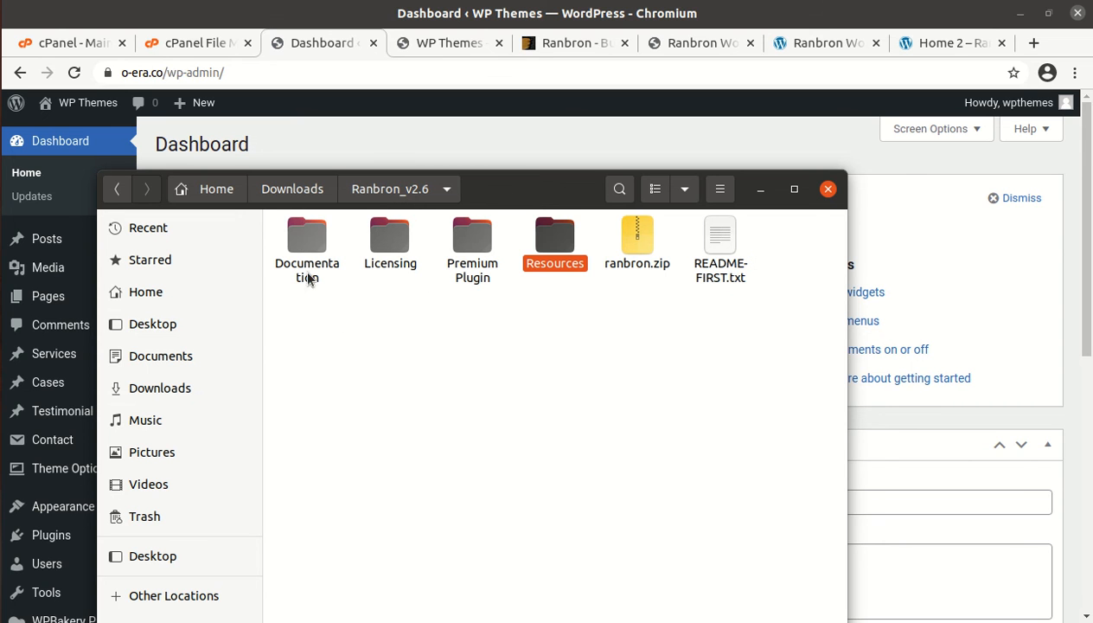
double_click(473, 239)
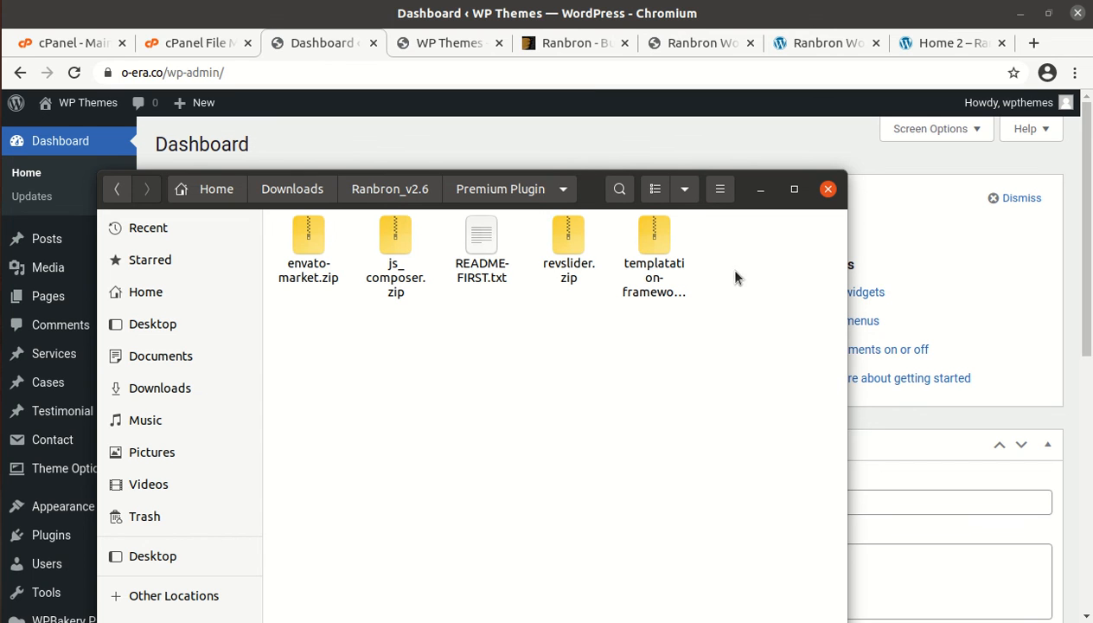
left_click(390, 189)
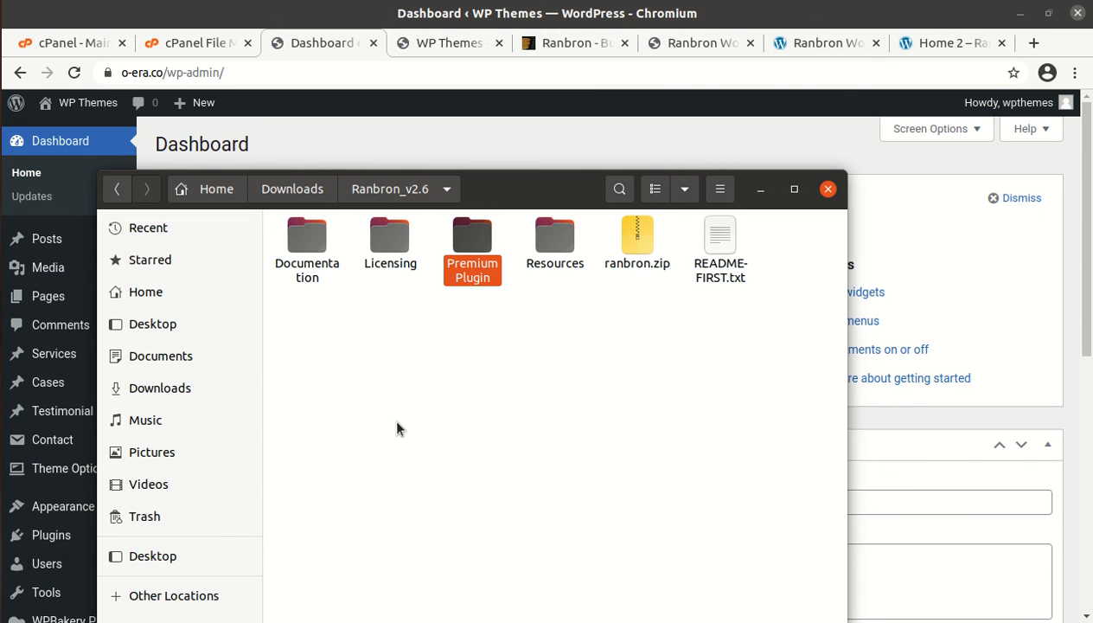
left_click(374, 368)
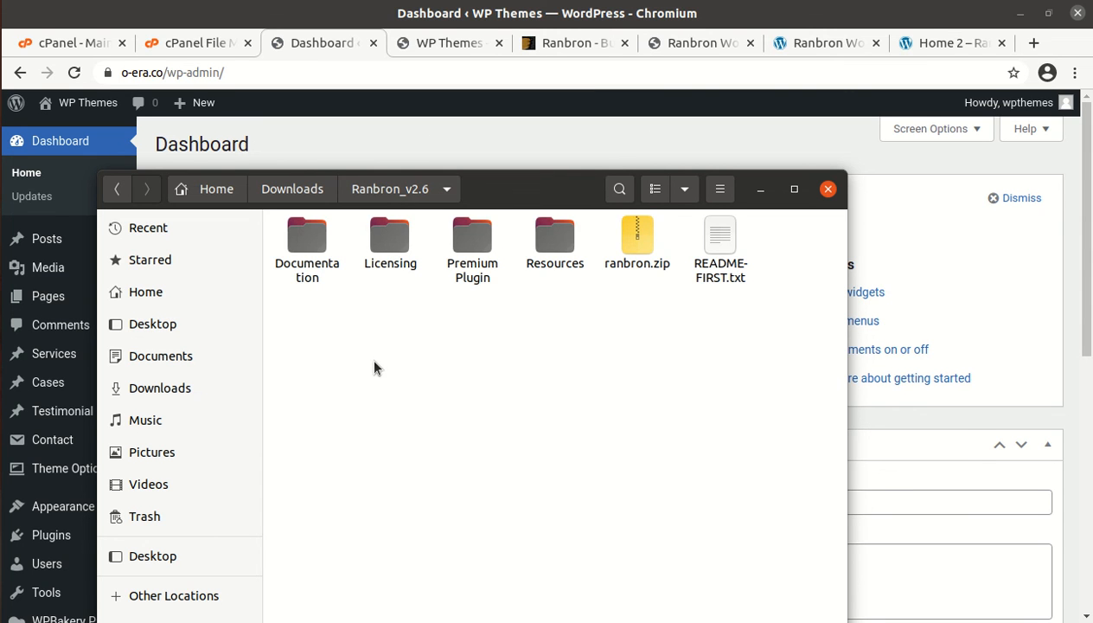
left_click(295, 189)
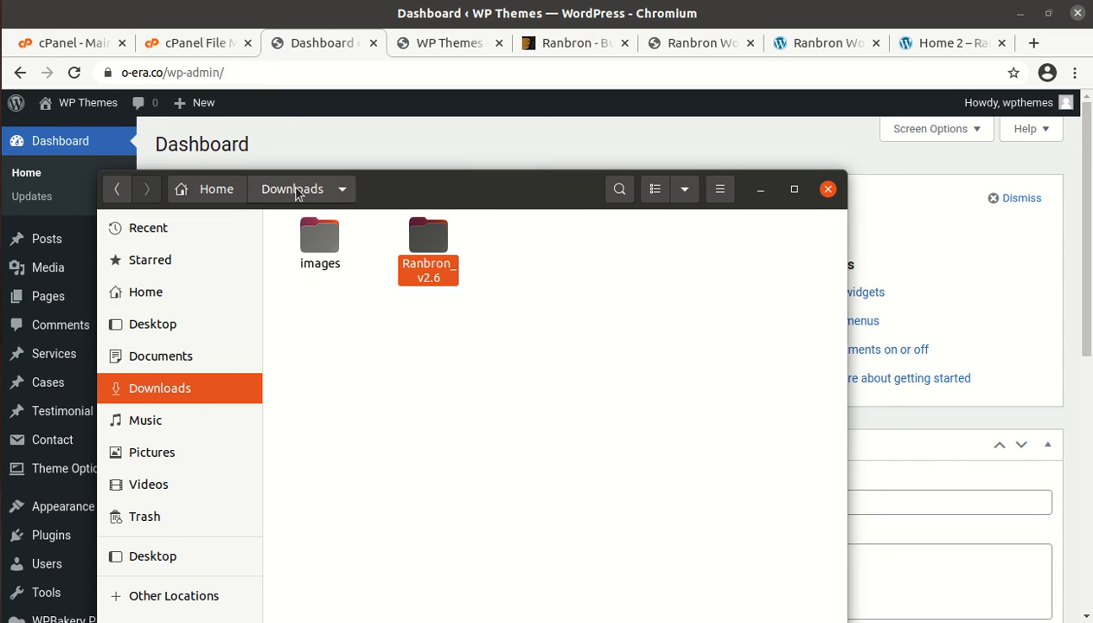
left_click(393, 345)
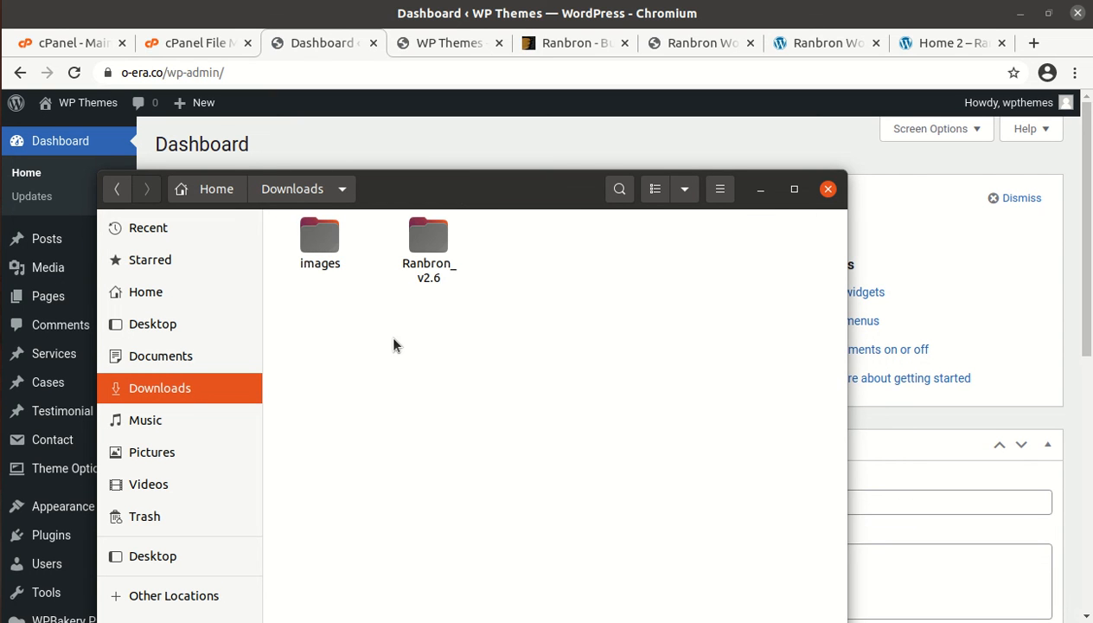
left_click(761, 190)
- Reopen the theme's Demo Setup page and review its import requirements and instructions
scroll(377, 421, "down", 2)
scroll(378, 421, "down", 1)
mouse_move(71, 338)
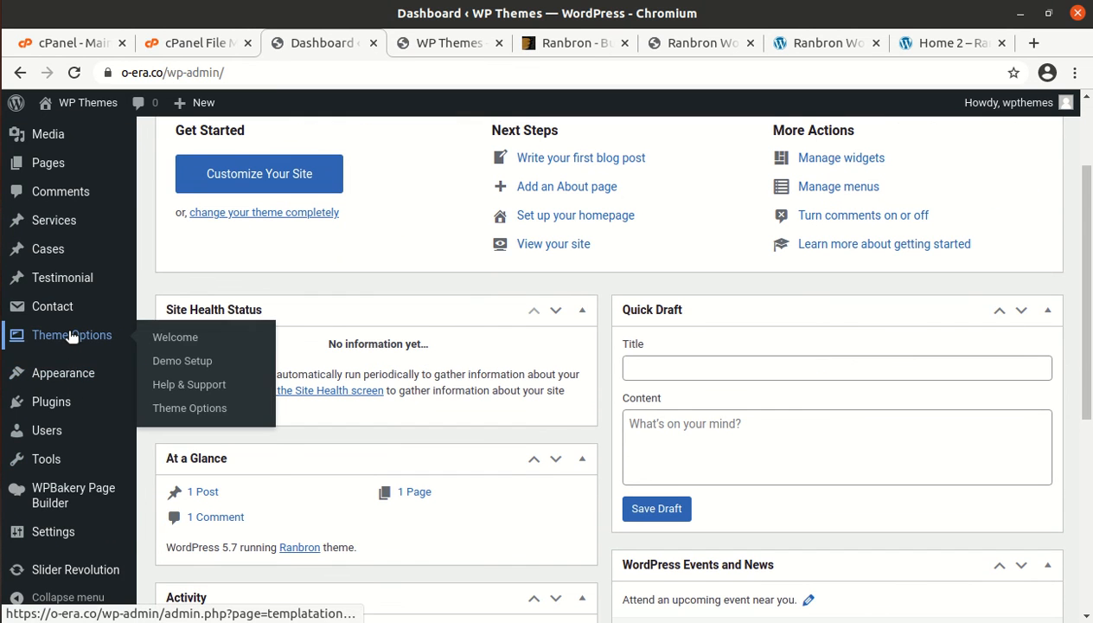
left_click(194, 366)
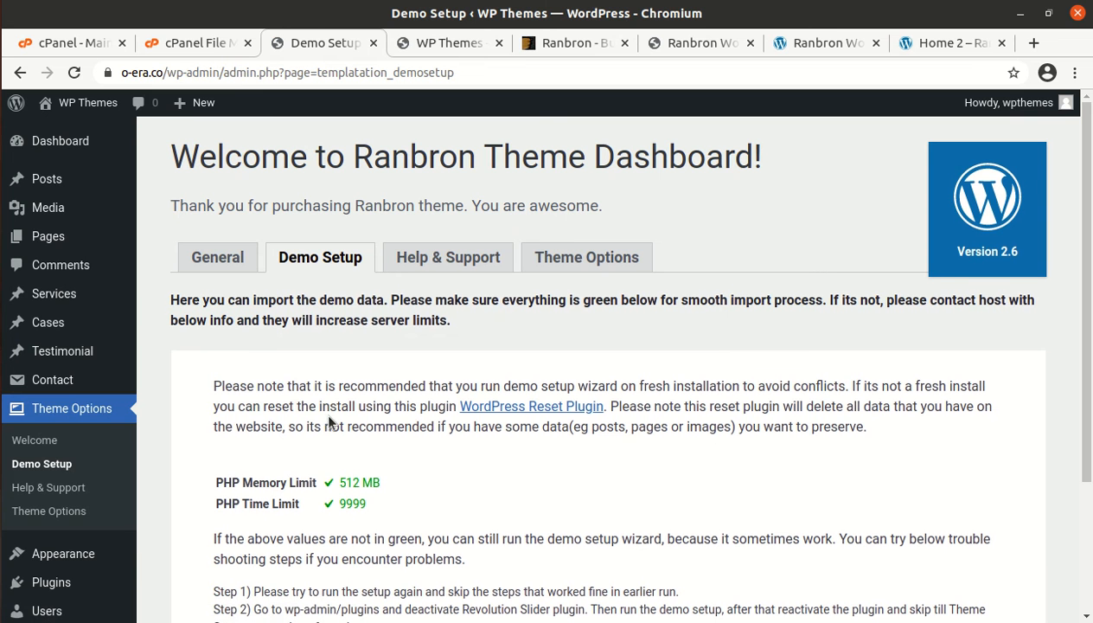
scroll(324, 411, "down", 3)
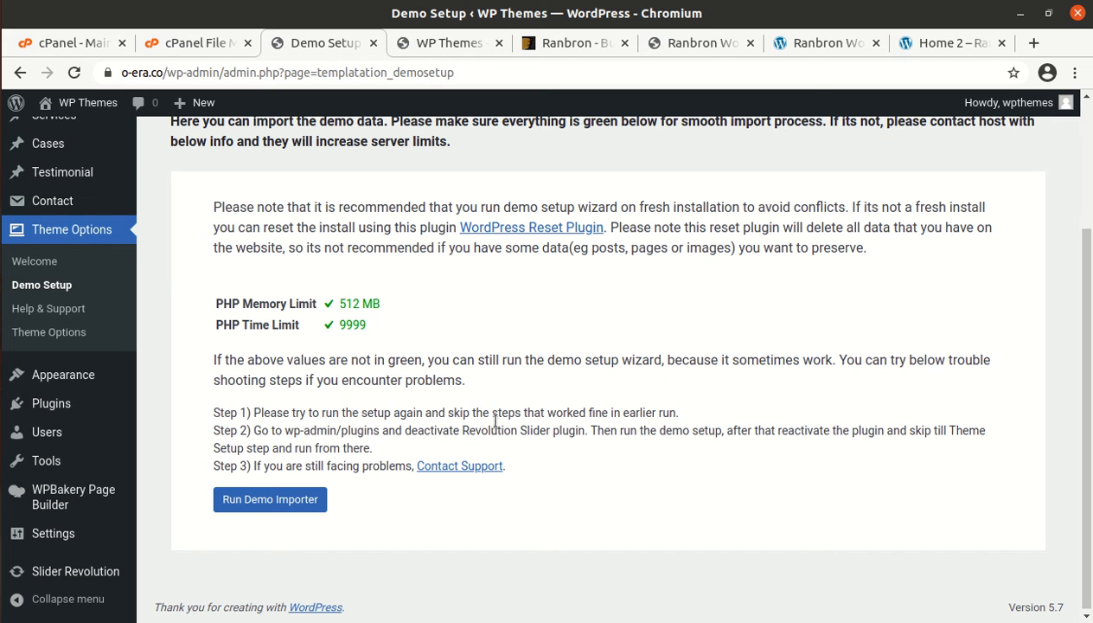
scroll(398, 514, "up", 3)
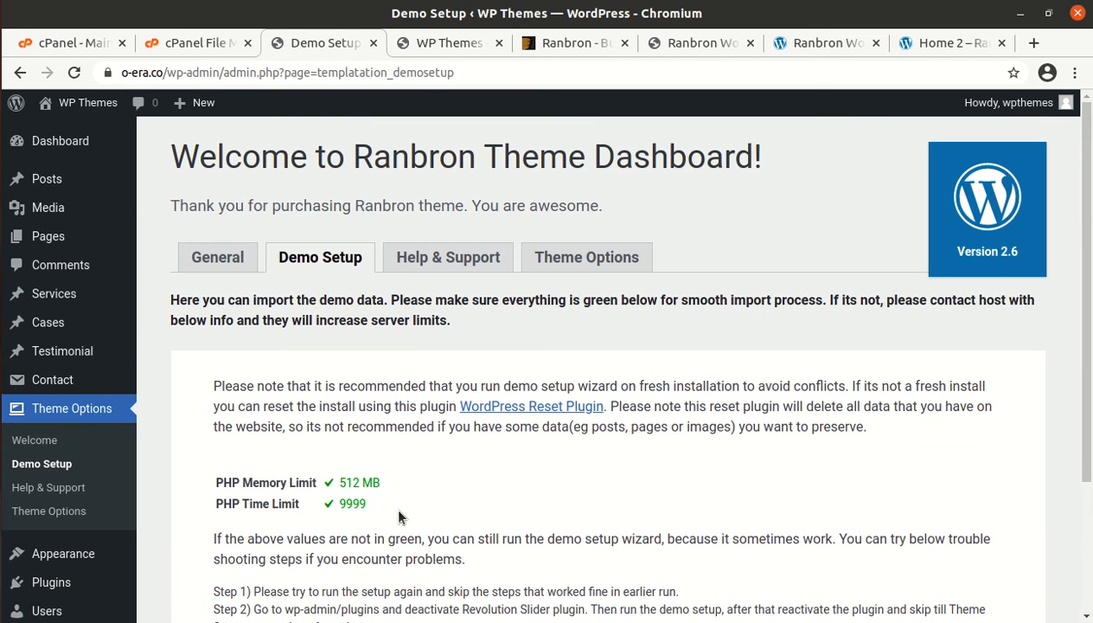